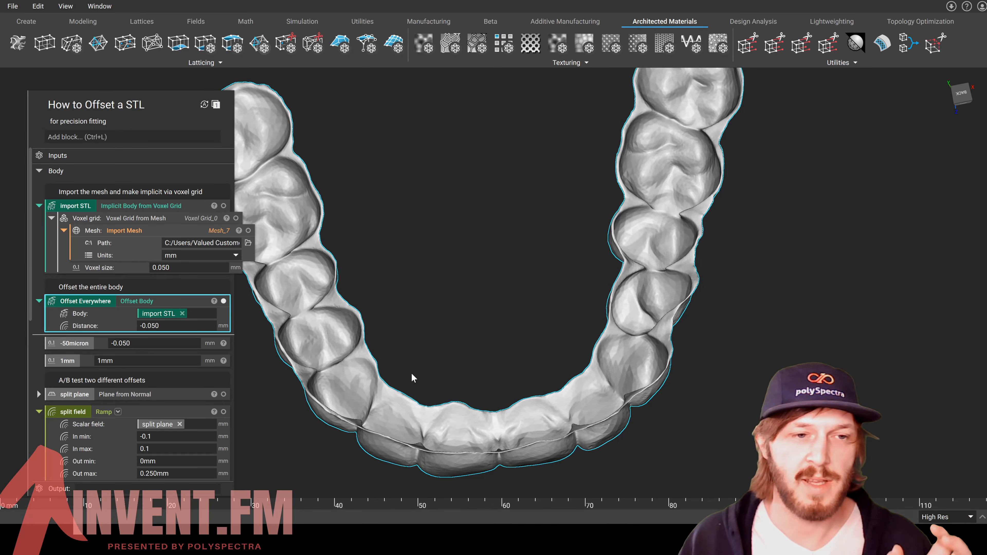
Step: Set the Offset Everywhere distance to the 1mm variable and inspect the thickened dental arch
{"action": "left_click_drag", "start_coordinate": [66, 361], "coordinate": [171, 326]}
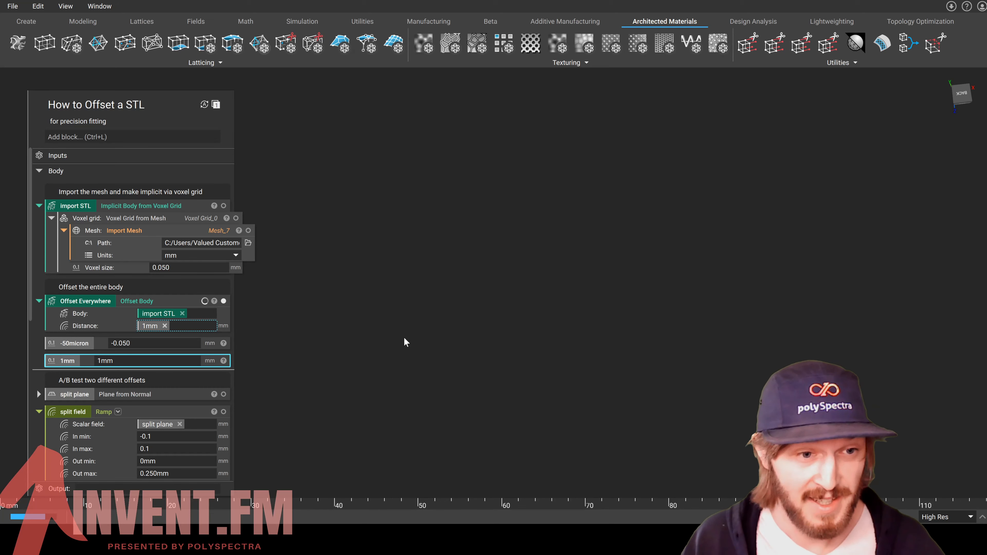
{"action": "scroll", "coordinate": [551, 473], "scroll_direction": "down", "scroll_amount": 2}
{"action": "right_click_drag", "start_coordinate": [551, 474], "coordinate": [537, 411]}
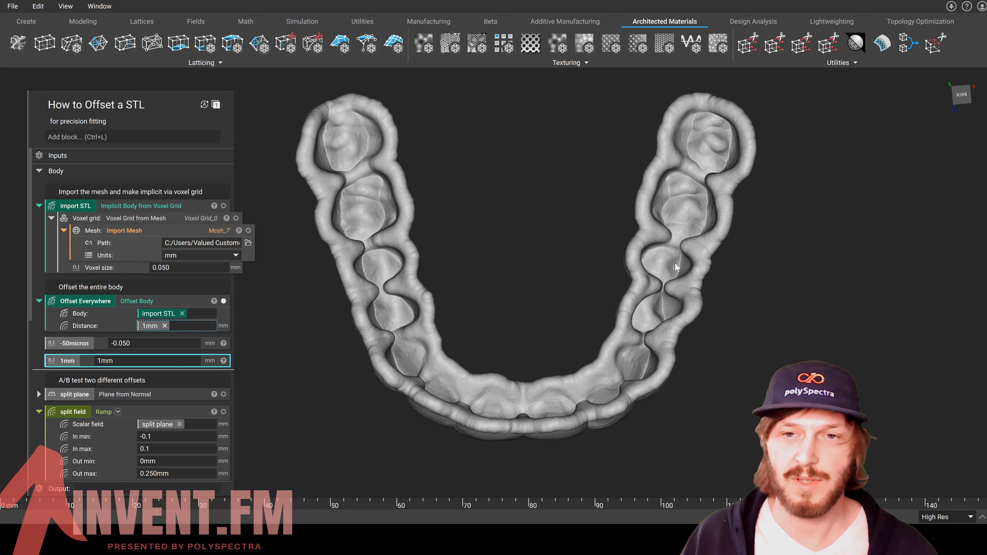
{"action": "right_click_drag", "start_coordinate": [672, 267], "coordinate": [435, 285]}
Step: Display the import STL body in place of the Offset Everywhere body to compare the original teeth with the offset
{"action": "left_click", "coordinate": [223, 206]}
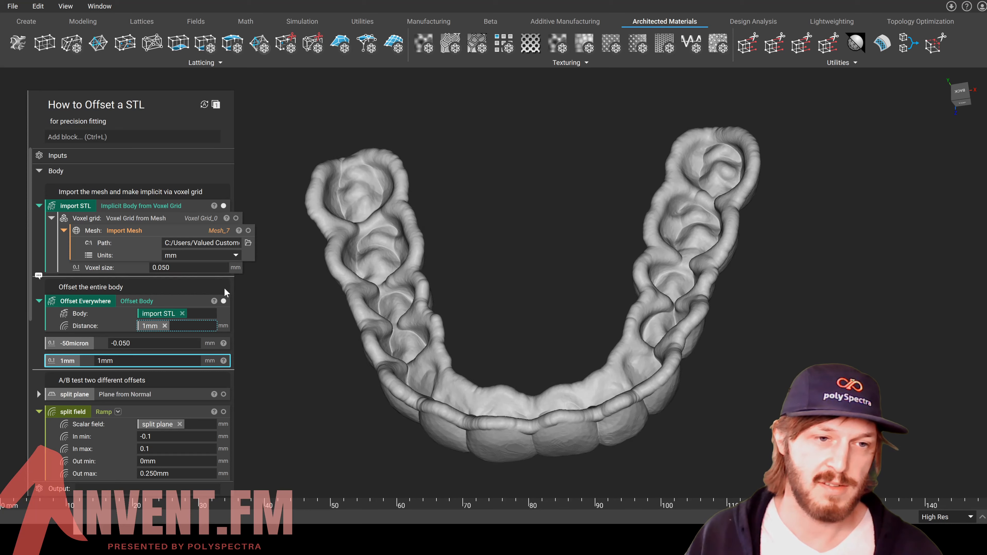
{"action": "left_click", "coordinate": [224, 300]}
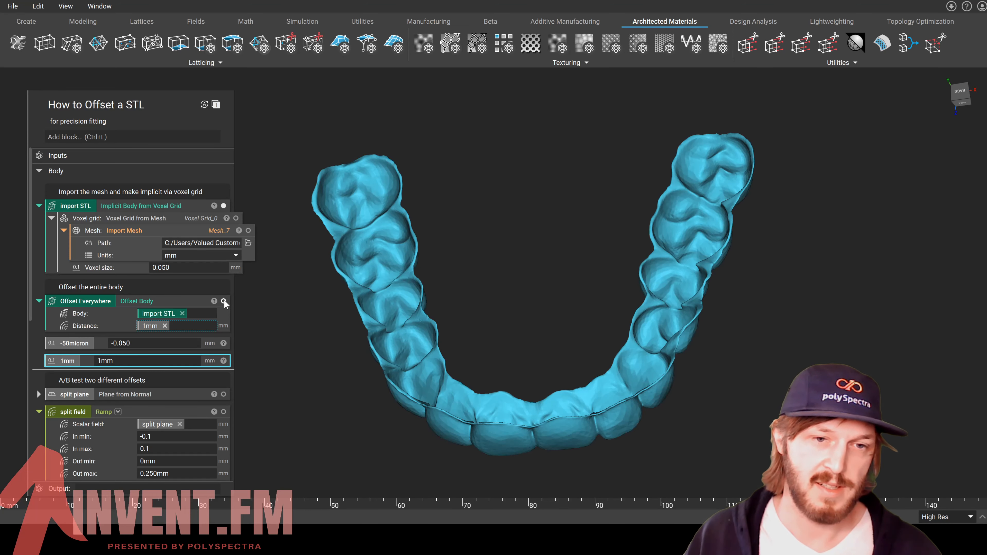
{"action": "left_click", "coordinate": [223, 301]}
{"action": "left_click", "coordinate": [223, 301]}
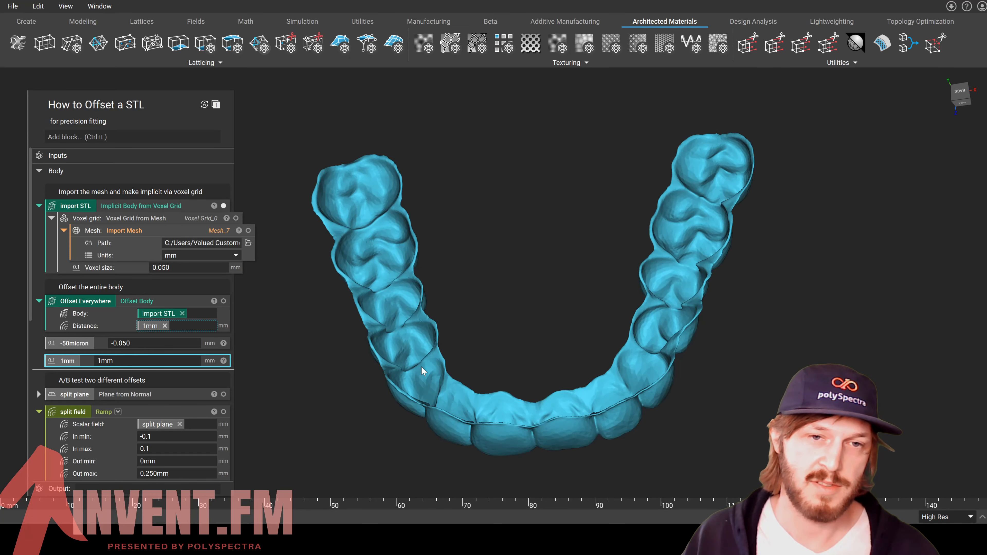
{"action": "scroll", "coordinate": [418, 363], "scroll_direction": "up", "scroll_amount": 3}
{"action": "middle_click_drag", "start_coordinate": [418, 362], "coordinate": [421, 279]}
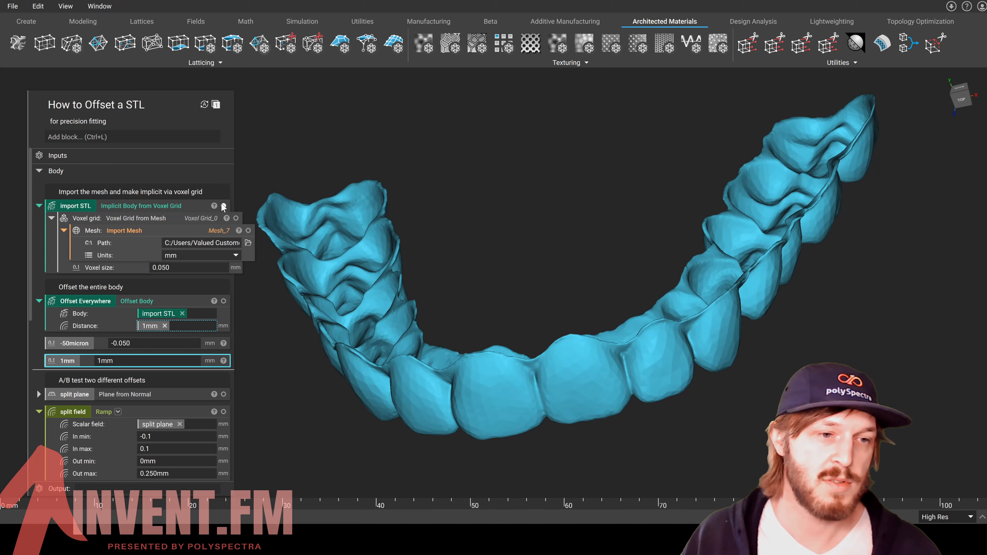
Step: Display the split plane together with the import STL body to view where it divides the arch
{"action": "left_click", "coordinate": [223, 206]}
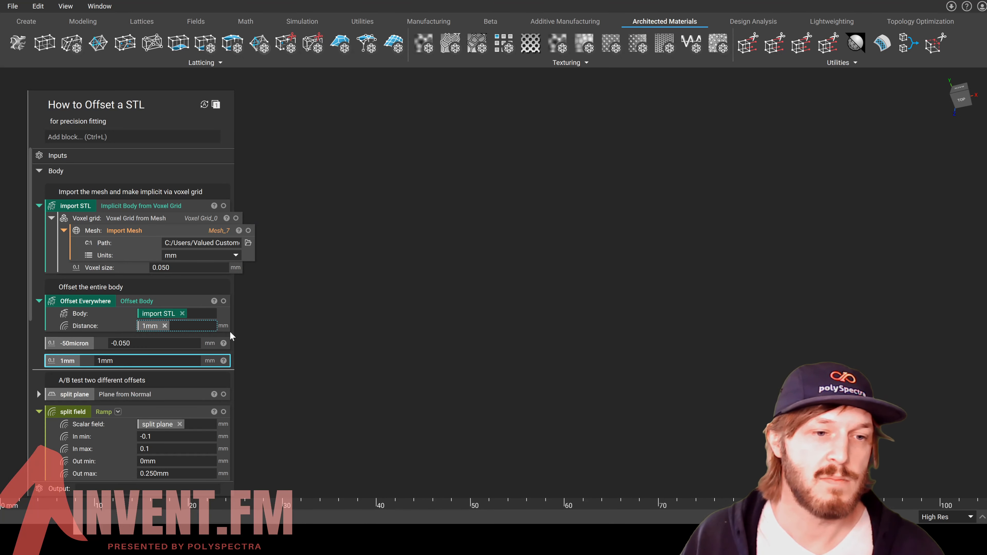
{"action": "scroll", "coordinate": [235, 396], "scroll_direction": "down", "scroll_amount": 2}
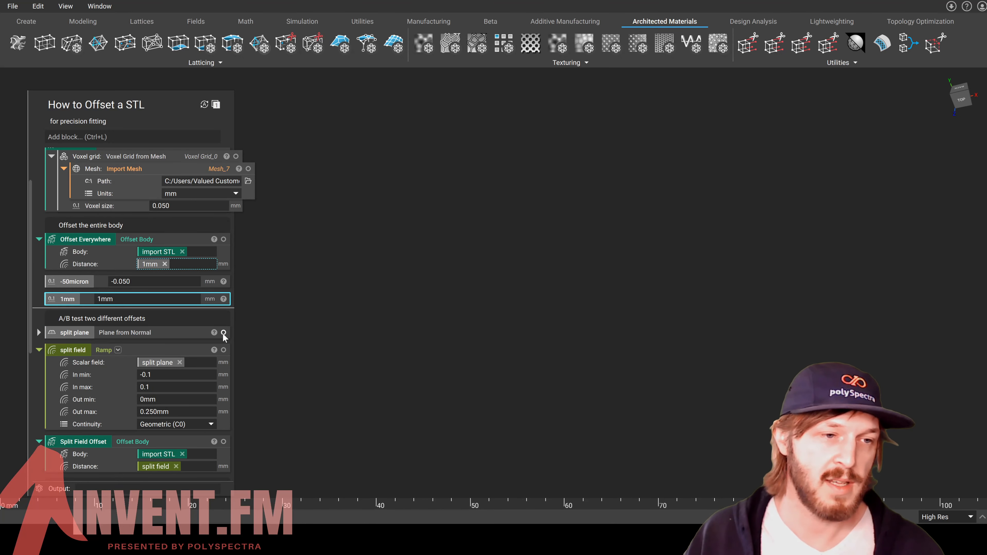
{"action": "scroll", "coordinate": [233, 216], "scroll_direction": "up", "scroll_amount": 2}
{"action": "left_click", "coordinate": [223, 205]}
{"action": "middle_click_drag", "start_coordinate": [501, 365], "coordinate": [511, 392]}
{"action": "scroll", "coordinate": [553, 393], "scroll_direction": "down", "scroll_amount": 3}
{"action": "scroll", "coordinate": [223, 350], "scroll_direction": "down", "scroll_amount": 2}
{"action": "left_click", "coordinate": [224, 332]}
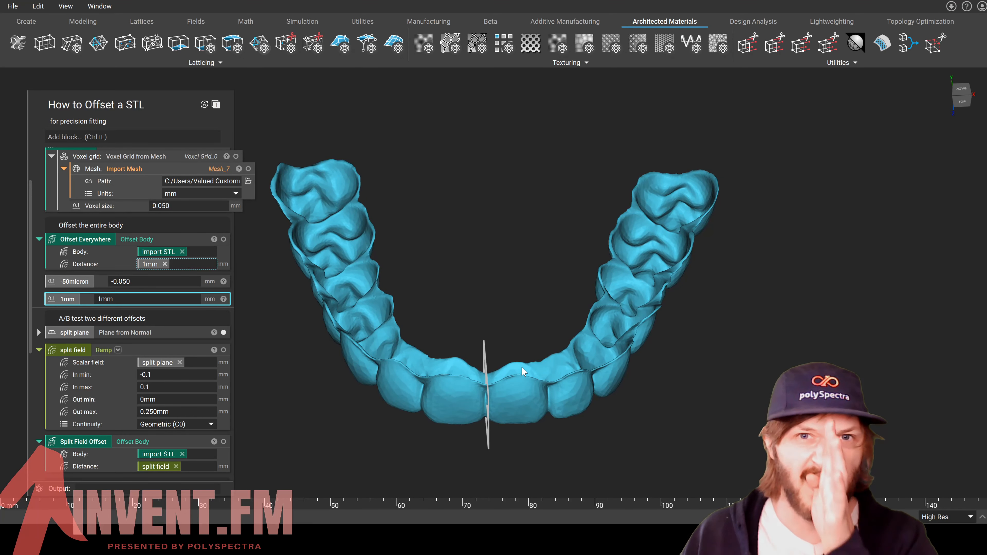
{"action": "middle_click_drag", "start_coordinate": [523, 371], "coordinate": [525, 422]}
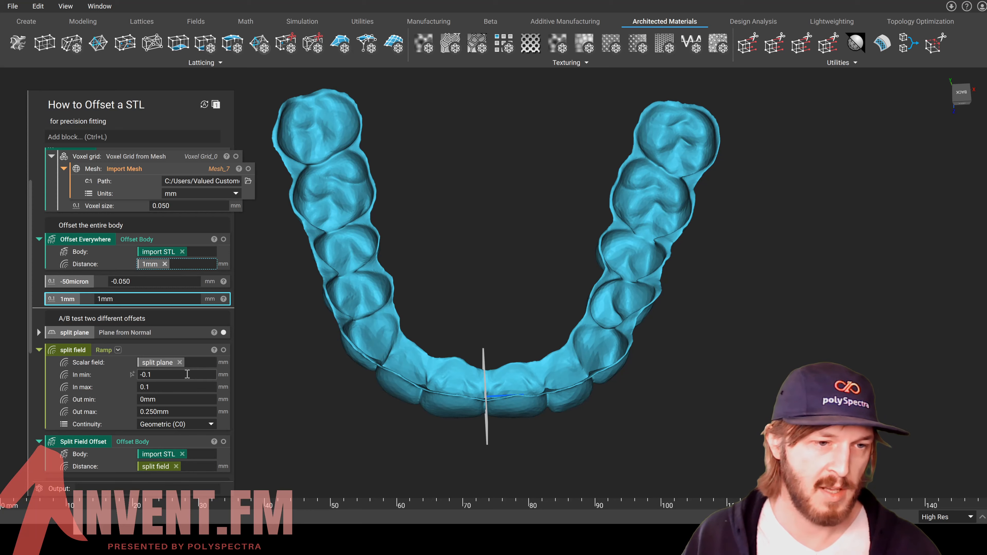
Step: Check the split field's Out min value and display its field view across the dental arch
{"action": "left_click", "coordinate": [177, 399]}
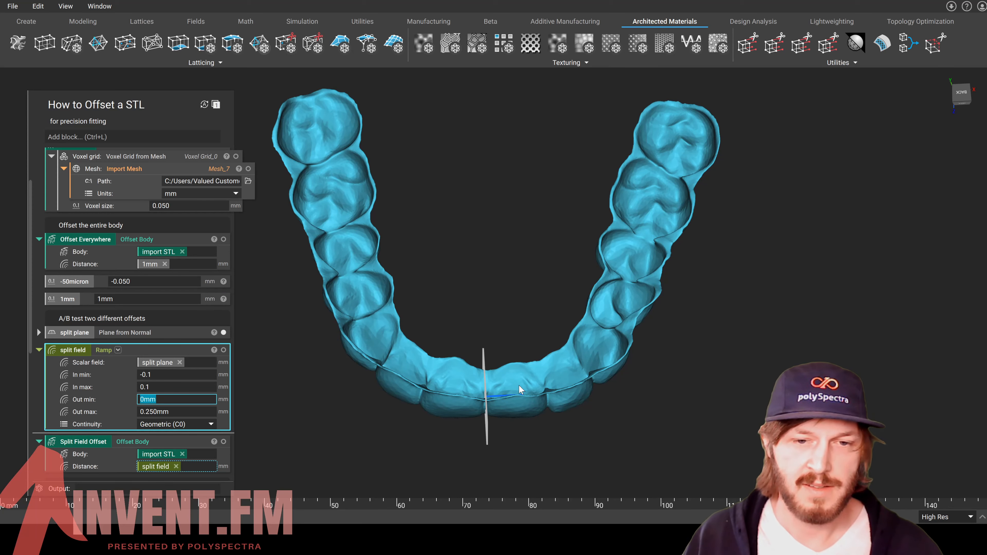
{"action": "middle_click_drag", "start_coordinate": [524, 385], "coordinate": [536, 253]}
{"action": "left_click", "coordinate": [73, 350]}
{"action": "key", "text": "f"}
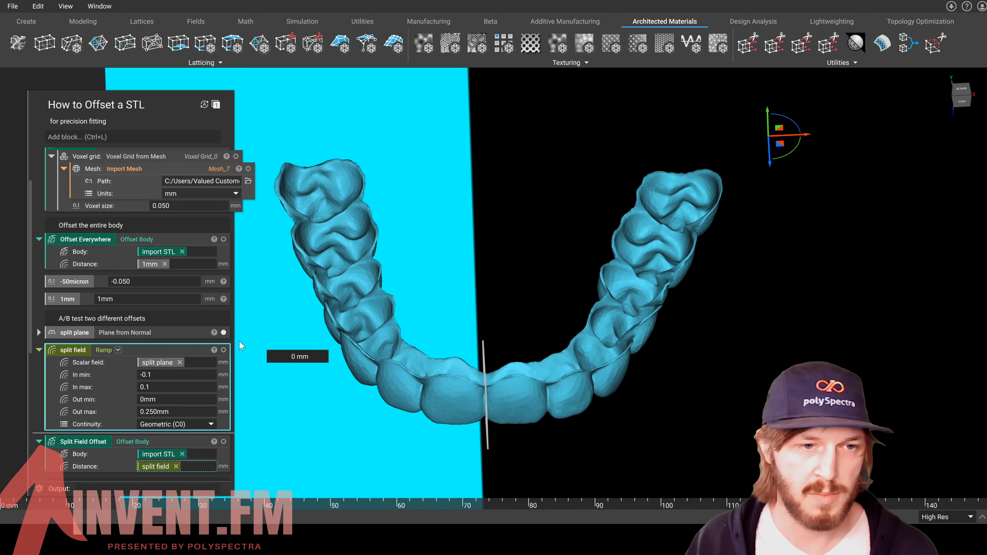
Step: Hide the split plane and import STL body, and inspect the Split Field Offset body on both halves of the arch
{"action": "scroll", "coordinate": [225, 431], "scroll_direction": "down", "scroll_amount": 1}
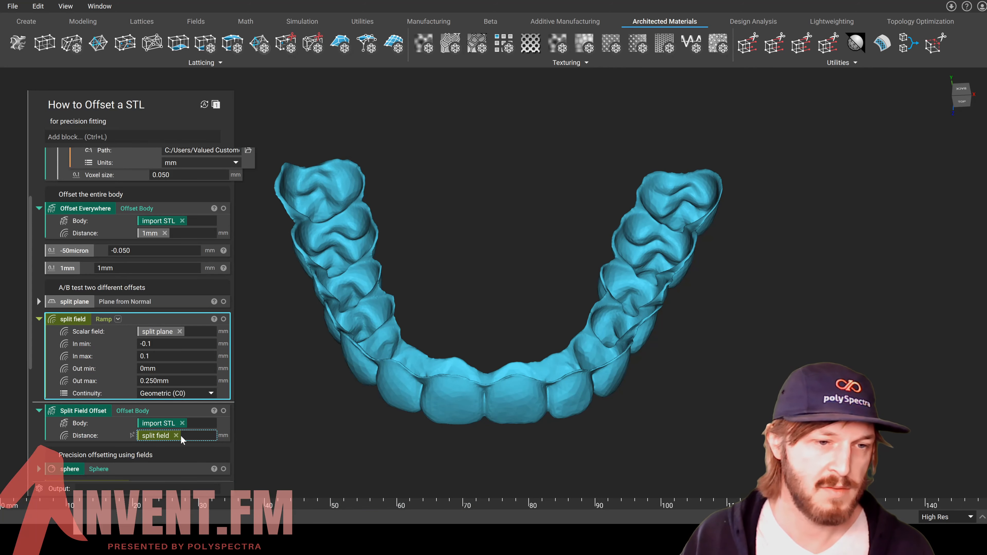
{"action": "left_click", "coordinate": [224, 410]}
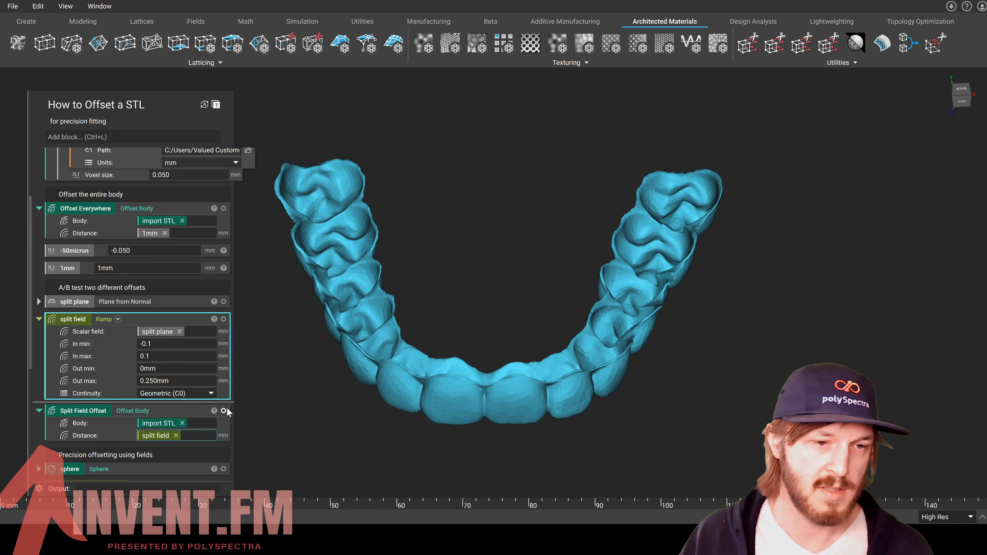
{"action": "right_click_drag", "start_coordinate": [483, 379], "coordinate": [495, 437]}
{"action": "scroll", "coordinate": [222, 206], "scroll_direction": "up", "scroll_amount": 3}
{"action": "right_click_drag", "start_coordinate": [579, 338], "coordinate": [531, 342]}
{"action": "scroll", "coordinate": [584, 324], "scroll_direction": "down", "scroll_amount": 3}
{"action": "scroll", "coordinate": [549, 342], "scroll_direction": "up", "scroll_amount": 2}
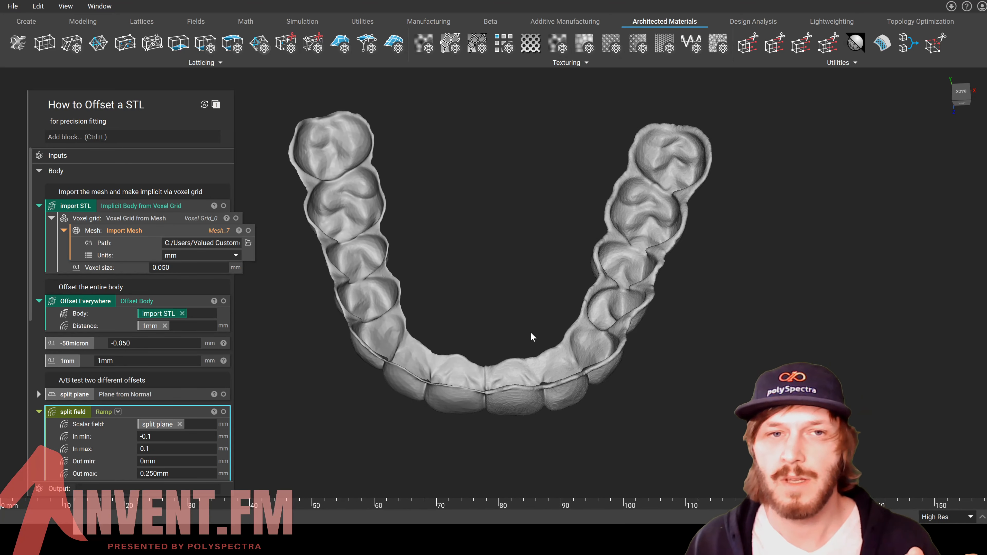
{"action": "scroll", "coordinate": [136, 311], "scroll_direction": "down", "scroll_amount": 3}
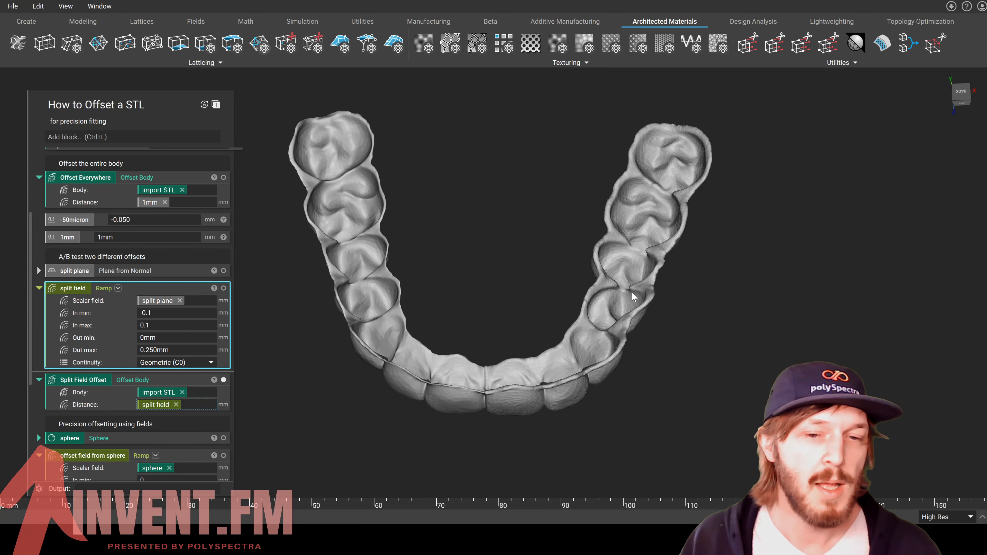
{"action": "right_click_drag", "start_coordinate": [637, 287], "coordinate": [615, 286]}
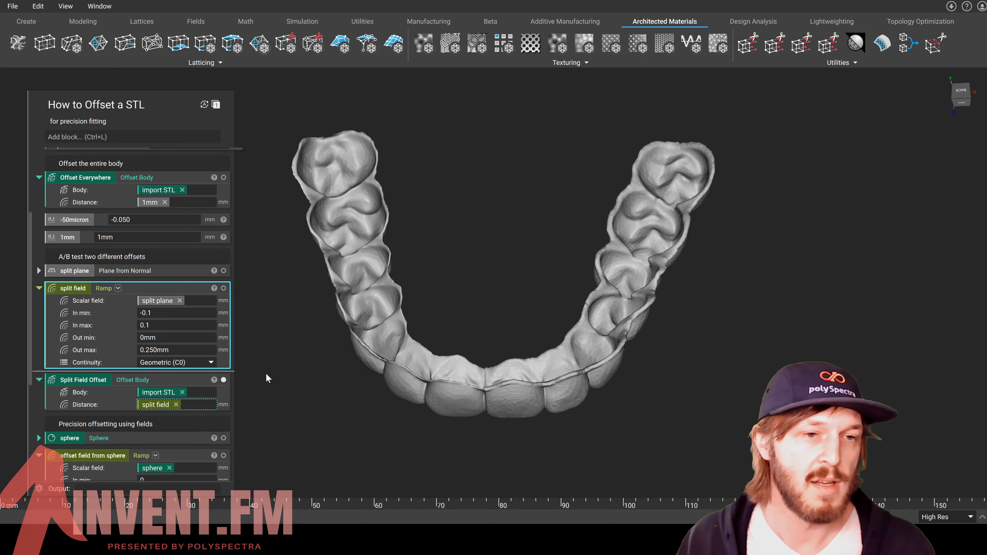
Step: Hide the Split Field Offset body and display the sphere together with the import STL body
{"action": "scroll", "coordinate": [269, 372], "scroll_direction": "down", "scroll_amount": 1}
{"action": "scroll", "coordinate": [223, 268], "scroll_direction": "down", "scroll_amount": 4}
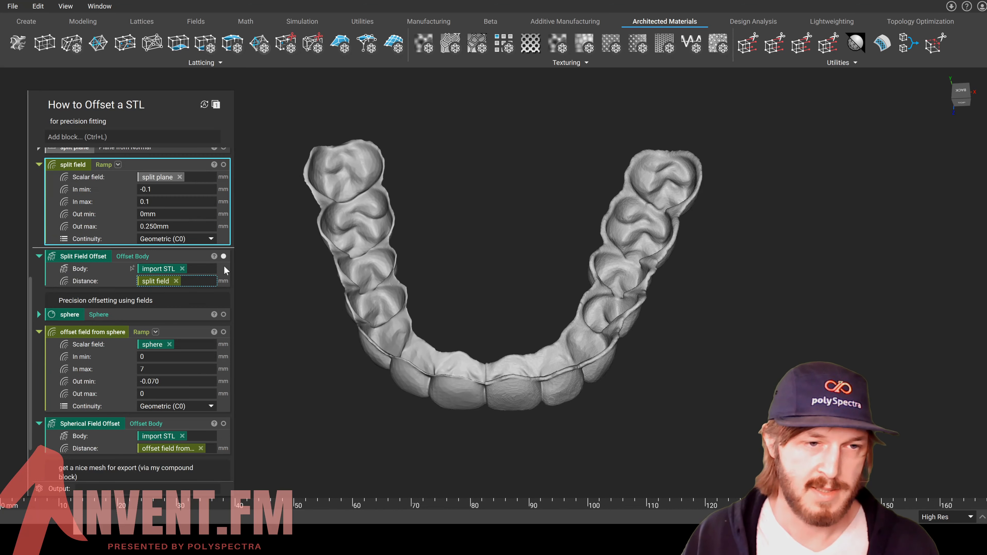
{"action": "left_click", "coordinate": [223, 256]}
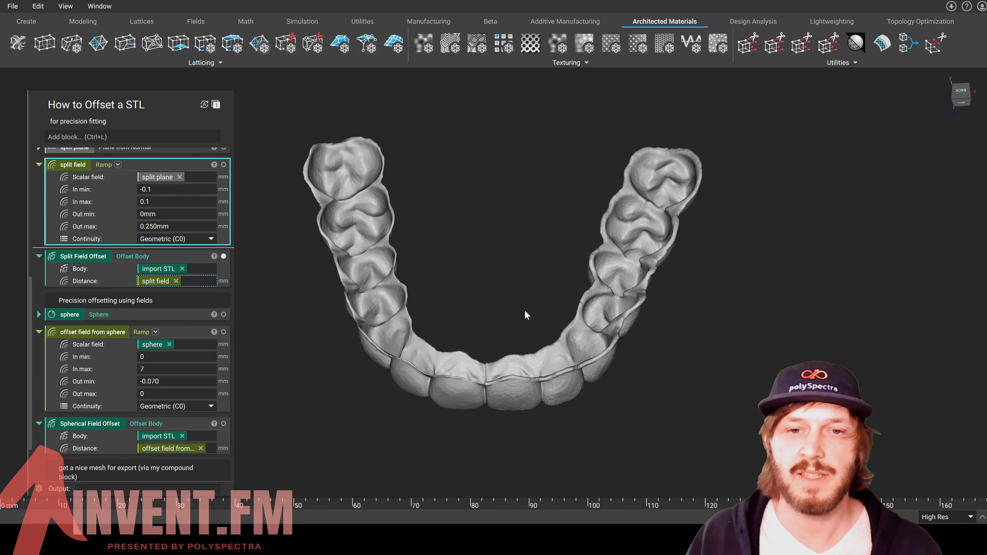
{"action": "right_click_drag", "start_coordinate": [524, 310], "coordinate": [529, 407]}
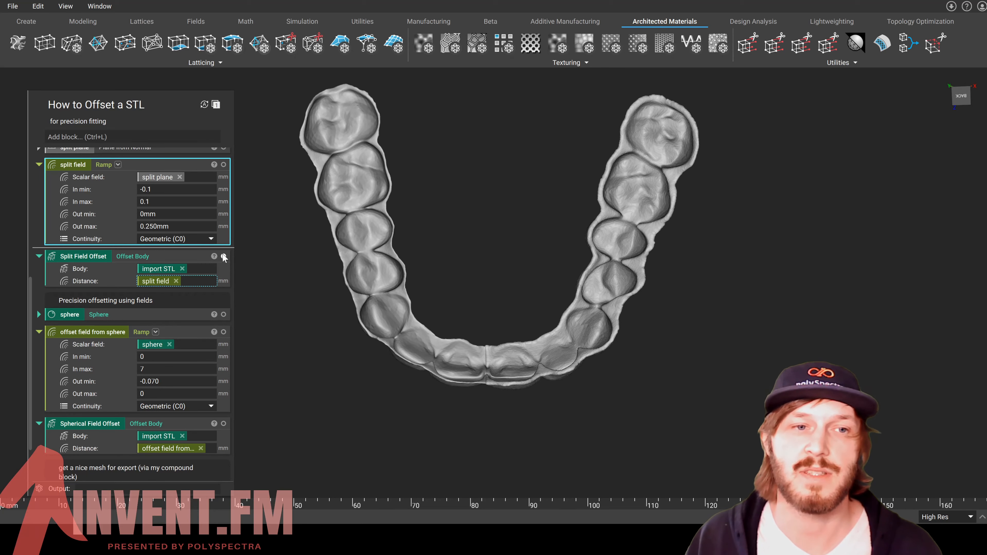
{"action": "left_click", "coordinate": [224, 256]}
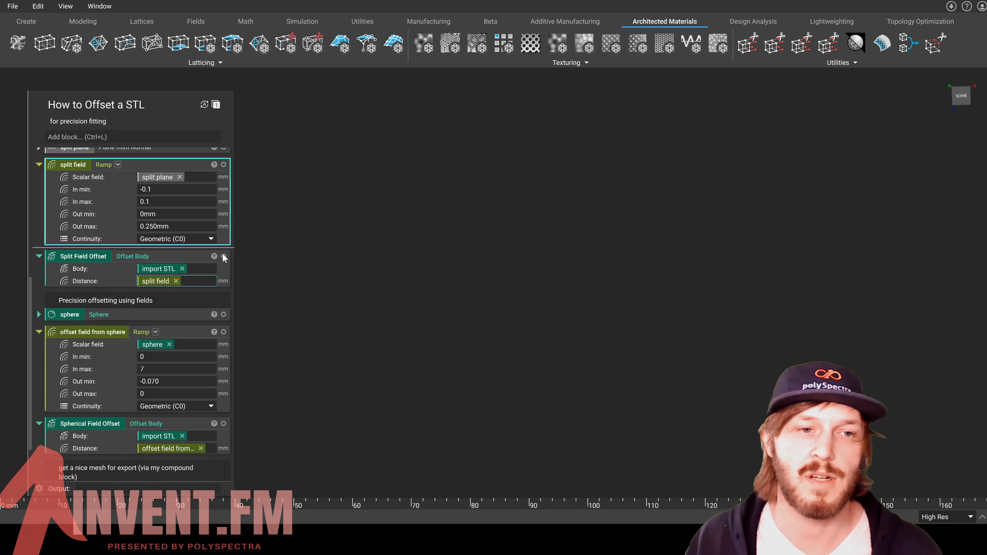
{"action": "left_click", "coordinate": [223, 314]}
{"action": "scroll", "coordinate": [221, 163], "scroll_direction": "up", "scroll_amount": 6}
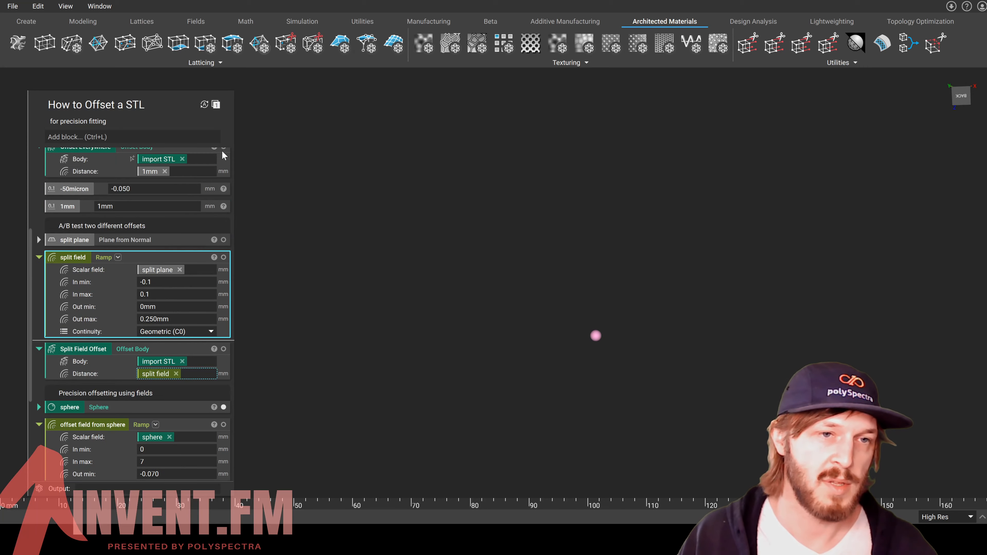
{"action": "left_click", "coordinate": [224, 206]}
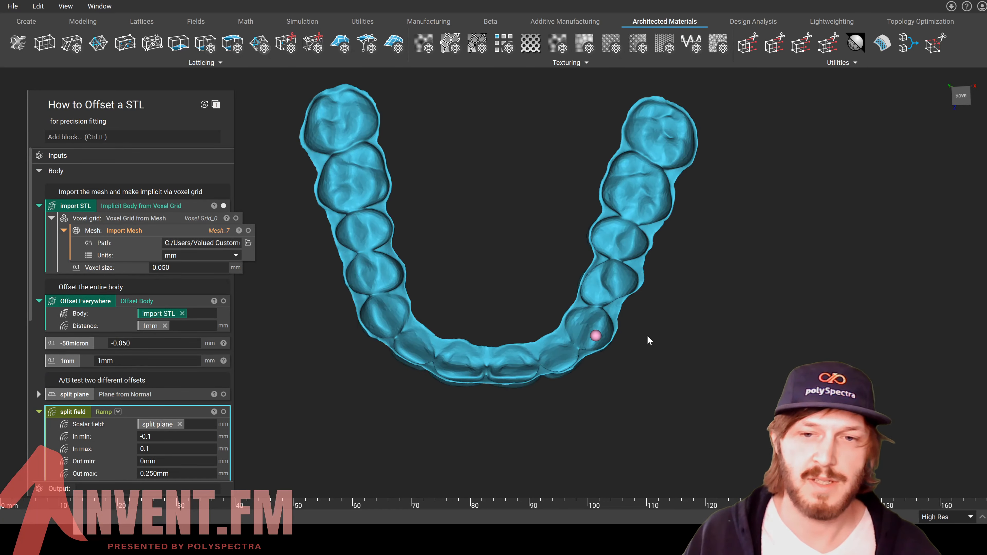
Step: Examine up close where the sphere sits on the tooth surface of the import STL body
{"action": "middle_click_drag", "start_coordinate": [610, 333], "coordinate": [374, 253]}
{"action": "scroll", "coordinate": [602, 352], "scroll_direction": "up", "scroll_amount": 2}
{"action": "scroll", "coordinate": [600, 342], "scroll_direction": "up", "scroll_amount": 2}
{"action": "scroll", "coordinate": [387, 321], "scroll_direction": "up", "scroll_amount": 4}
{"action": "middle_click_drag", "start_coordinate": [370, 304], "coordinate": [653, 416]}
{"action": "right_click_drag", "start_coordinate": [654, 416], "coordinate": [626, 352]}
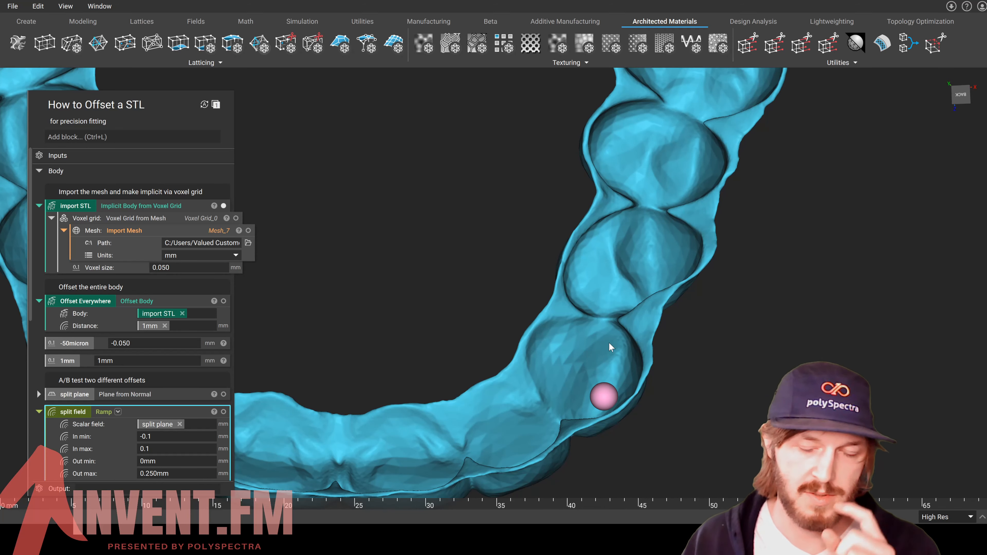
{"action": "right_click_drag", "start_coordinate": [620, 397], "coordinate": [613, 409]}
{"action": "middle_click_drag", "start_coordinate": [587, 390], "coordinate": [594, 313]}
{"action": "scroll", "coordinate": [157, 428], "scroll_direction": "down", "scroll_amount": 6}
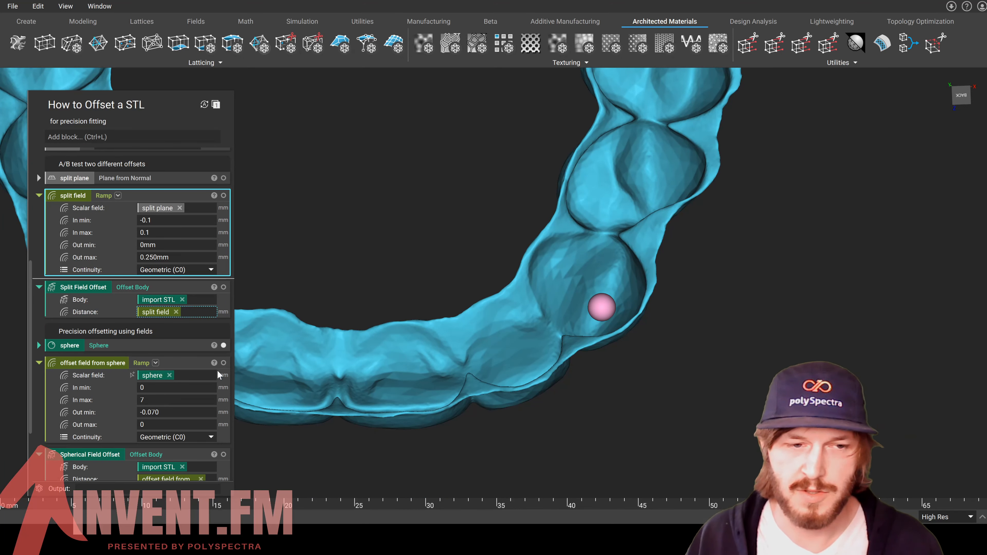
Step: Hide the sphere and display the field view of the offset field from sphere around the arch
{"action": "left_click", "coordinate": [223, 345]}
{"action": "left_click", "coordinate": [92, 362]}
{"action": "scroll", "coordinate": [434, 372], "scroll_direction": "down", "scroll_amount": 8}
{"action": "right_click_drag", "start_coordinate": [434, 370], "coordinate": [444, 197]}
{"action": "left_click_drag", "start_coordinate": [631, 226], "coordinate": [661, 394]}
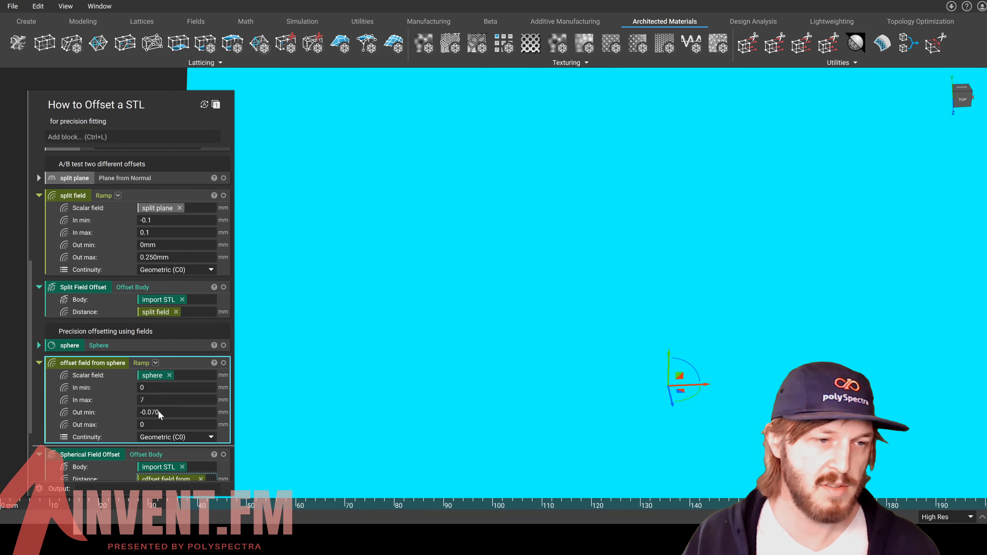
{"action": "scroll", "coordinate": [62, 379], "scroll_direction": "down", "scroll_amount": 2}
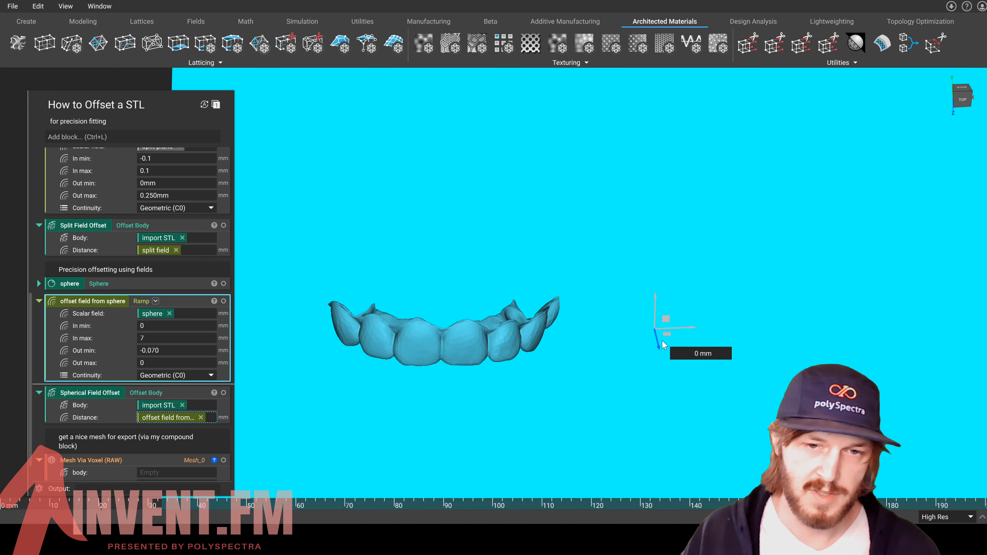
{"action": "right_click_drag", "start_coordinate": [558, 345], "coordinate": [546, 482]}
{"action": "right_click_drag", "start_coordinate": [599, 357], "coordinate": [586, 322]}
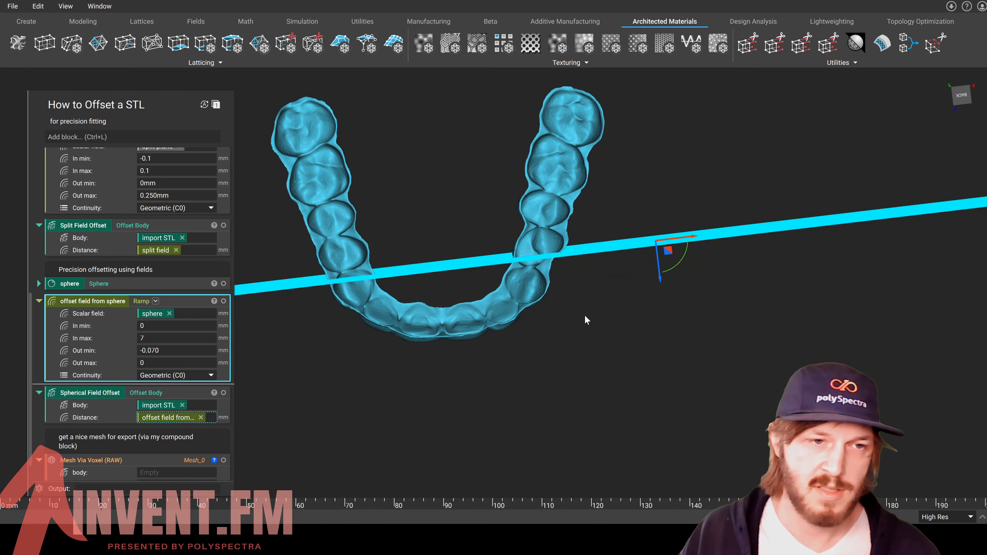
Step: Show the sphere without the import STL body and move the field section plane through it to view the spherical ramp
{"action": "left_click", "coordinate": [223, 284]}
{"action": "left_click_drag", "start_coordinate": [660, 274], "coordinate": [663, 304]}
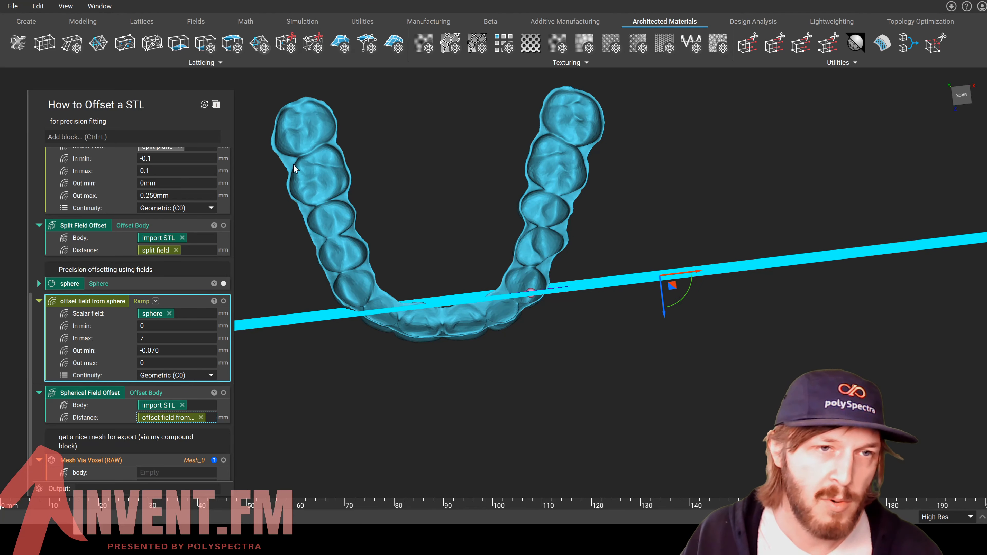
{"action": "scroll", "coordinate": [223, 194], "scroll_direction": "up", "scroll_amount": 3}
{"action": "scroll", "coordinate": [223, 194], "scroll_direction": "up", "scroll_amount": 4}
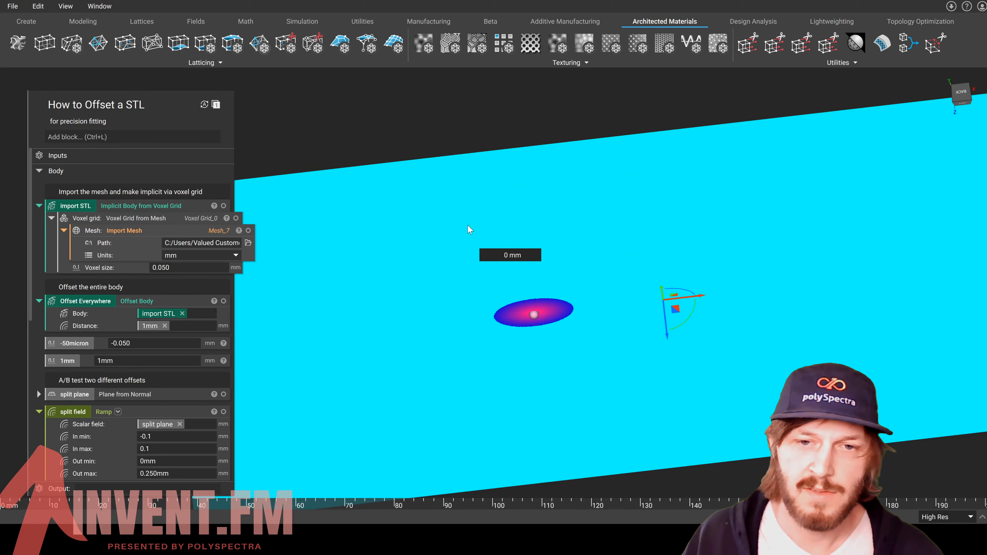
{"action": "right_click_drag", "start_coordinate": [468, 226], "coordinate": [464, 153]}
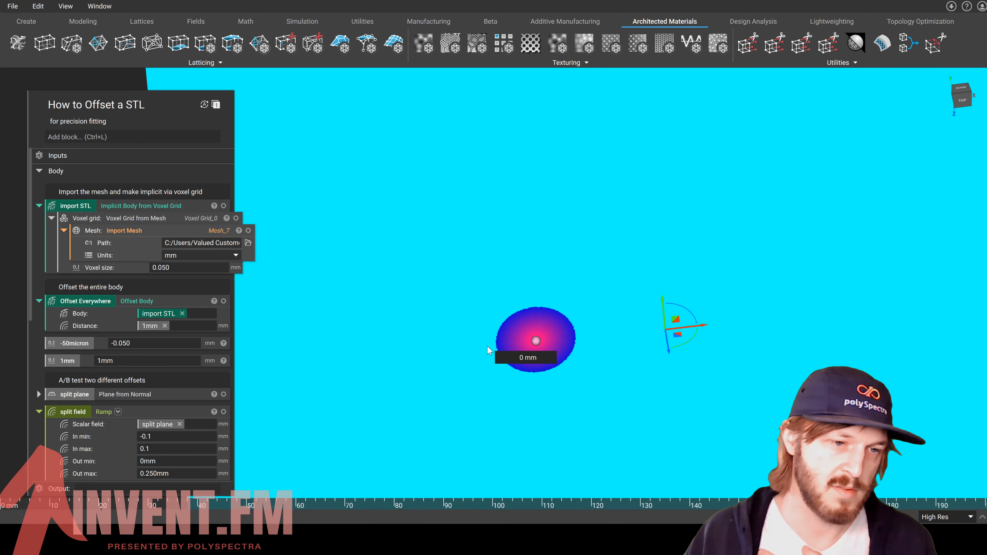
Step: Display the Split Field Offset body in place of the sphere and review its block beside the sphere-based offset blocks
{"action": "scroll", "coordinate": [167, 400], "scroll_direction": "down", "scroll_amount": 5}
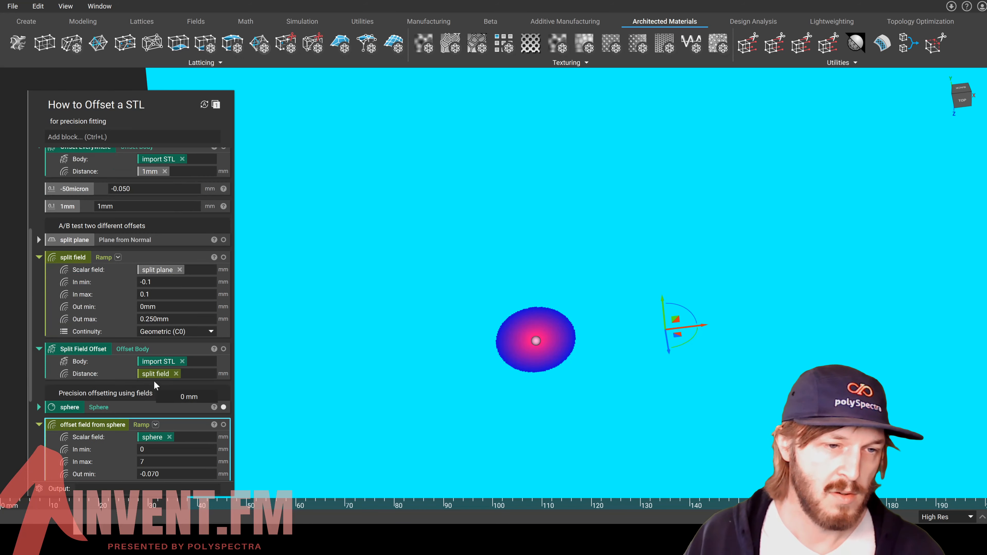
{"action": "left_click", "coordinate": [223, 349]}
{"action": "left_click", "coordinate": [183, 347]}
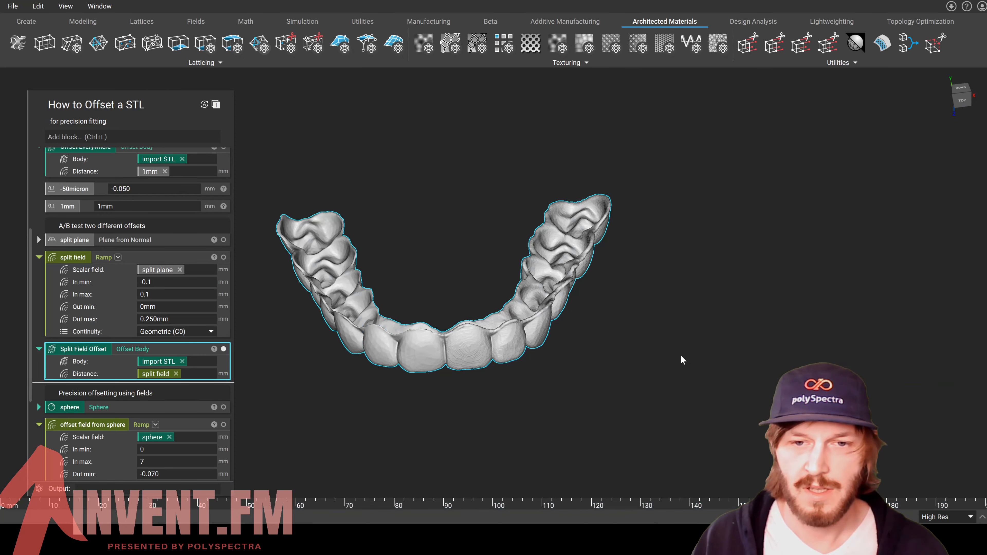
{"action": "right_click_drag", "start_coordinate": [533, 338], "coordinate": [513, 434]}
{"action": "scroll", "coordinate": [215, 252], "scroll_direction": "up", "scroll_amount": 2}
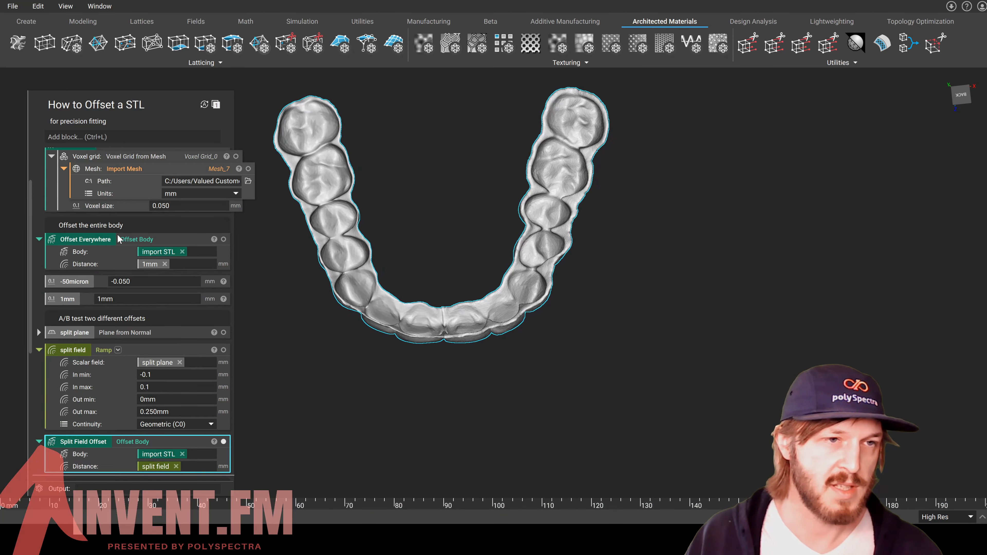
{"action": "scroll", "coordinate": [212, 288], "scroll_direction": "down", "scroll_amount": 4}
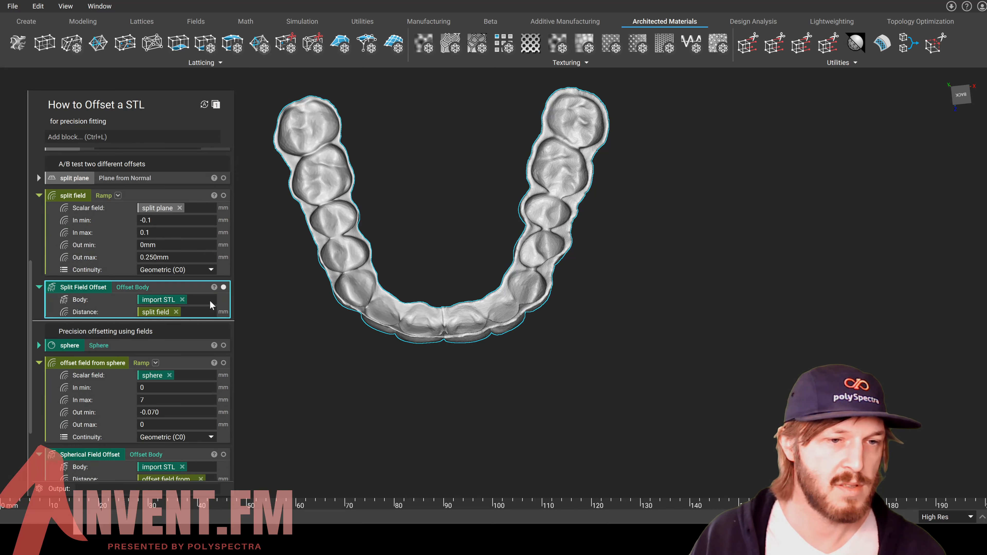
Step: Display the Spherical Field Offset body in place of the Split Field Offset body and examine its tooth surfaces up close
{"action": "left_click", "coordinate": [223, 286]}
{"action": "scroll", "coordinate": [224, 289], "scroll_direction": "down", "scroll_amount": 2}
{"action": "left_click", "coordinate": [223, 365]}
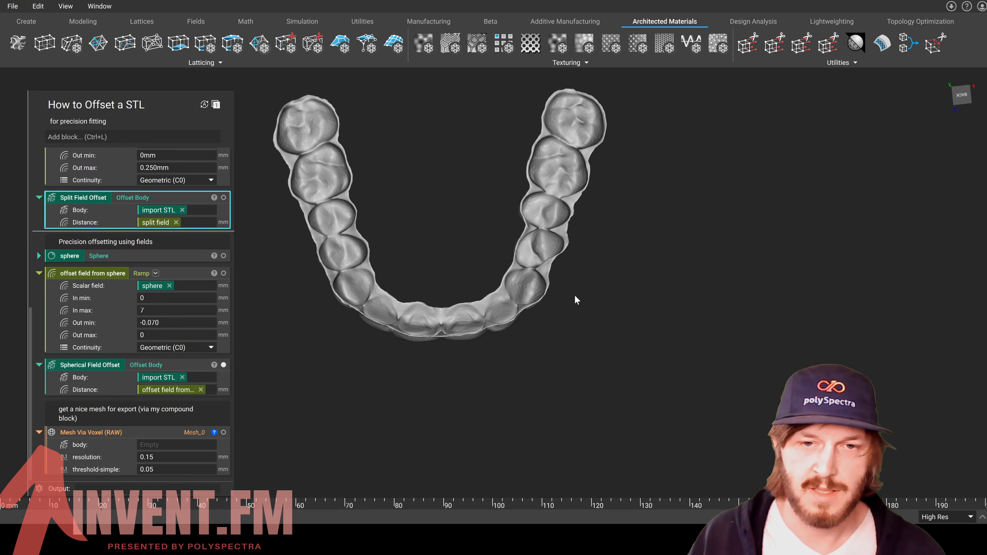
{"action": "scroll", "coordinate": [574, 299], "scroll_direction": "up", "scroll_amount": 3}
{"action": "scroll", "coordinate": [574, 288], "scroll_direction": "up", "scroll_amount": 4}
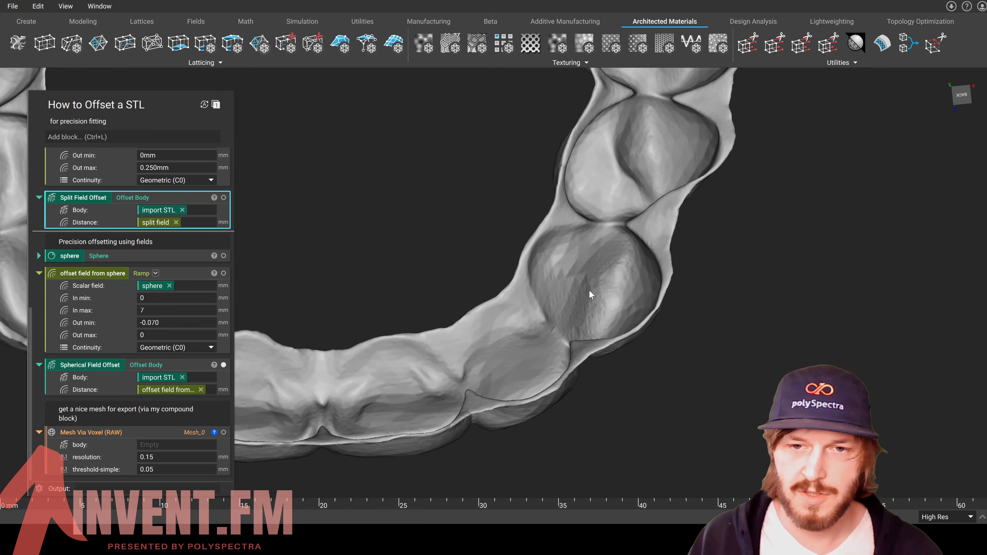
Step: Compare the biting surface of the offset tooth with the original by showing and hiding the import STL body over it
{"action": "scroll", "coordinate": [220, 196], "scroll_direction": "up", "scroll_amount": 7}
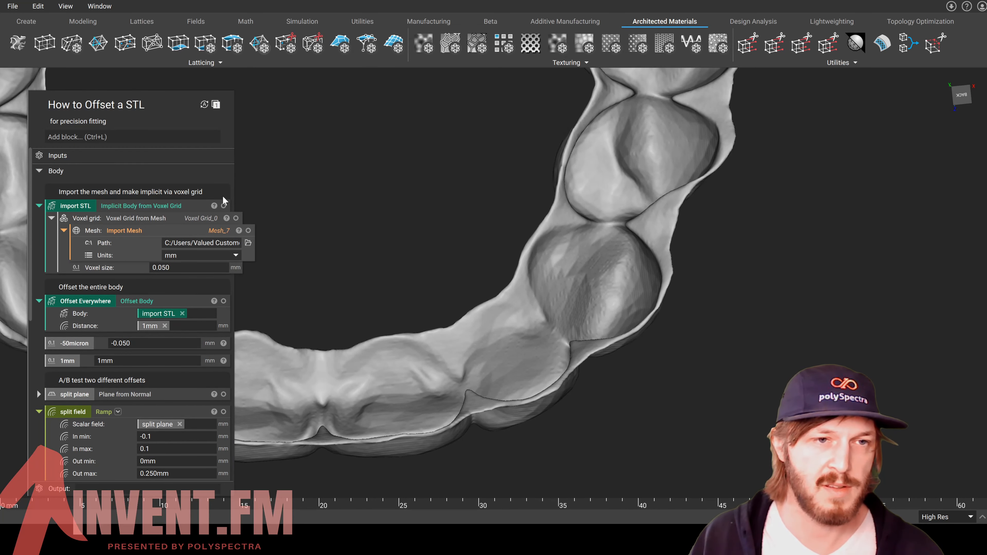
{"action": "left_click", "coordinate": [224, 206]}
{"action": "left_click", "coordinate": [224, 206]}
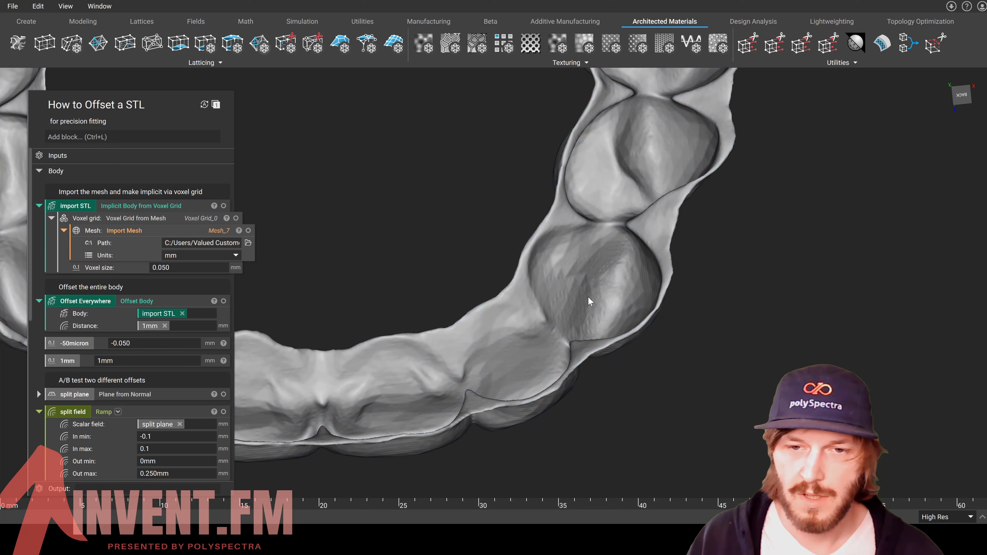
{"action": "scroll", "coordinate": [606, 302], "scroll_direction": "up", "scroll_amount": 2}
{"action": "right_click_drag", "start_coordinate": [637, 318], "coordinate": [617, 342]}
{"action": "scroll", "coordinate": [635, 340], "scroll_direction": "up", "scroll_amount": 1}
{"action": "left_click", "coordinate": [224, 205]}
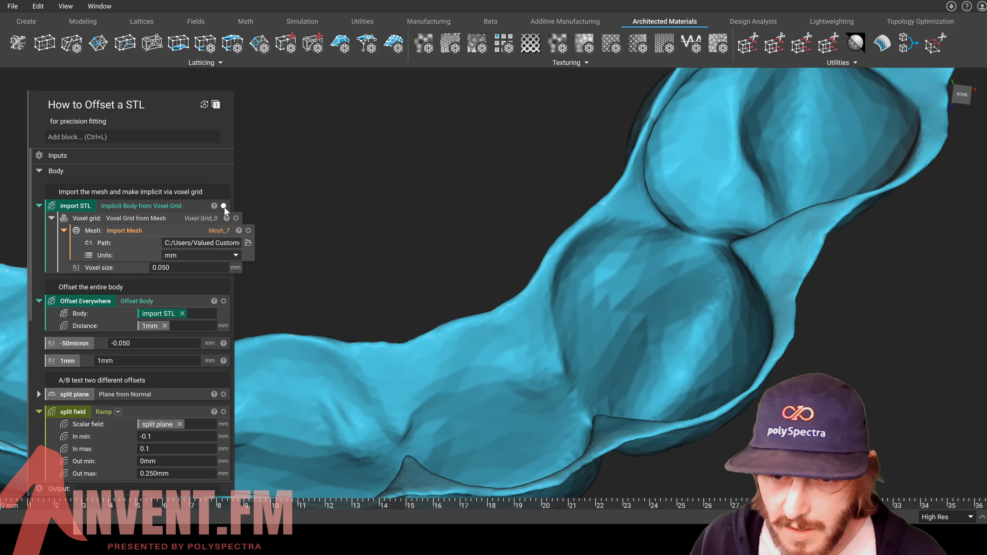
{"action": "left_click", "coordinate": [224, 205]}
{"action": "left_click", "coordinate": [224, 206]}
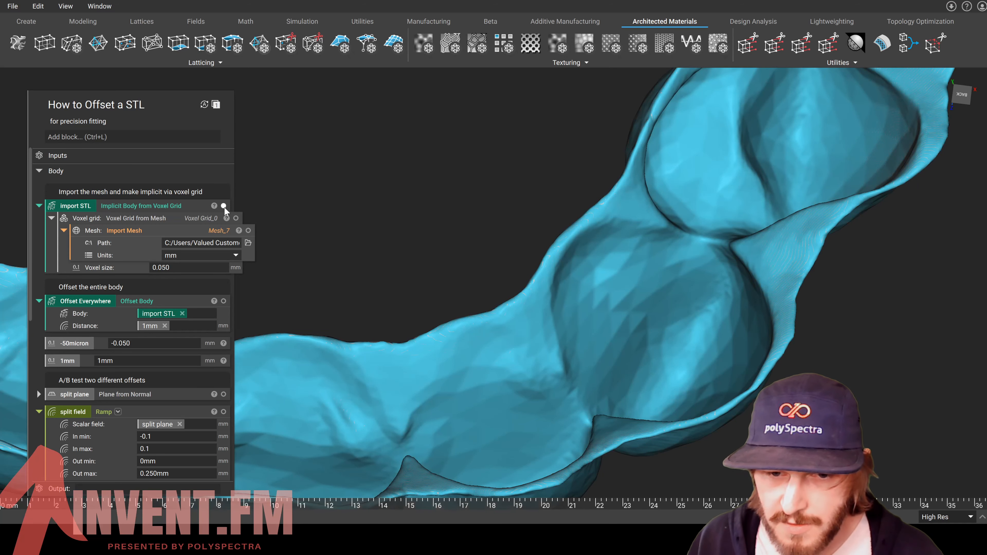
{"action": "left_click", "coordinate": [224, 205]}
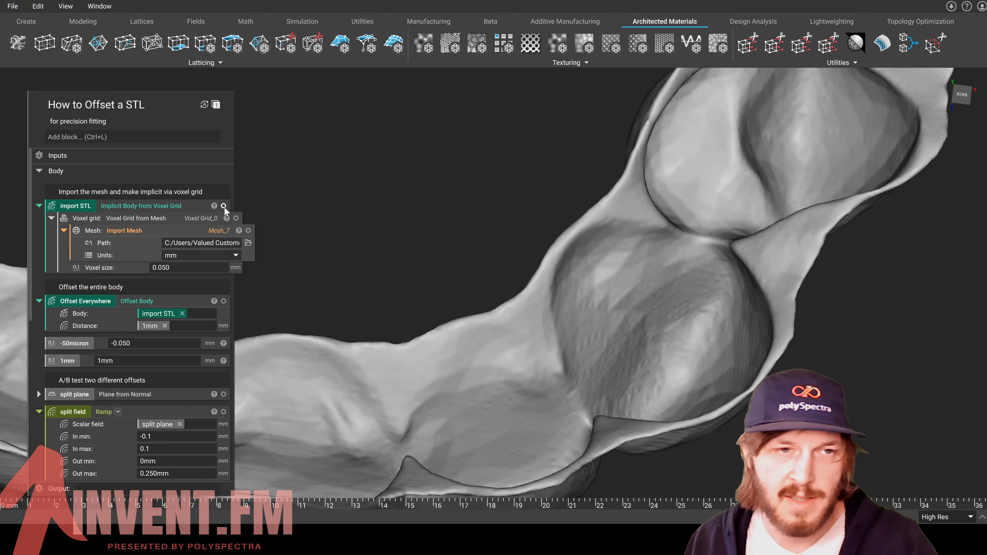
Step: Compare the outer side of the arch by alternately showing and hiding the import STL body over the Spherical Field Offset body
{"action": "scroll", "coordinate": [551, 316], "scroll_direction": "down", "scroll_amount": 4}
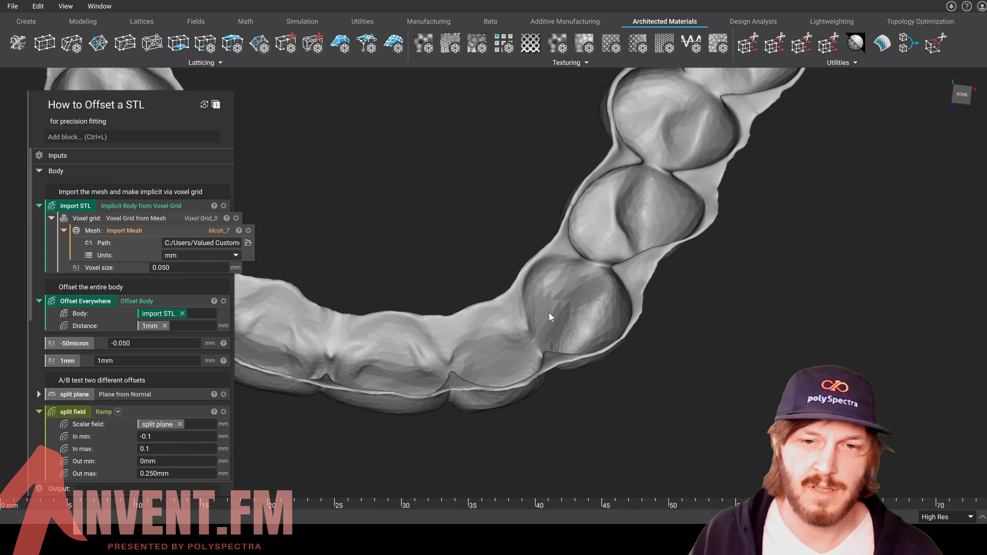
{"action": "scroll", "coordinate": [538, 330], "scroll_direction": "down", "scroll_amount": 2}
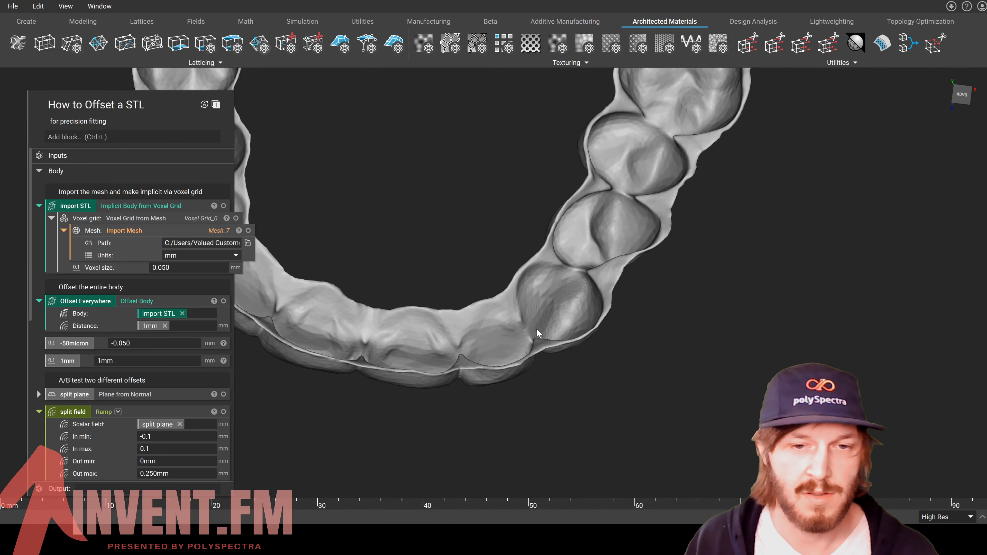
{"action": "right_click_drag", "start_coordinate": [468, 360], "coordinate": [479, 281]}
{"action": "scroll", "coordinate": [384, 355], "scroll_direction": "down", "scroll_amount": 2}
{"action": "scroll", "coordinate": [385, 358], "scroll_direction": "down", "scroll_amount": 1}
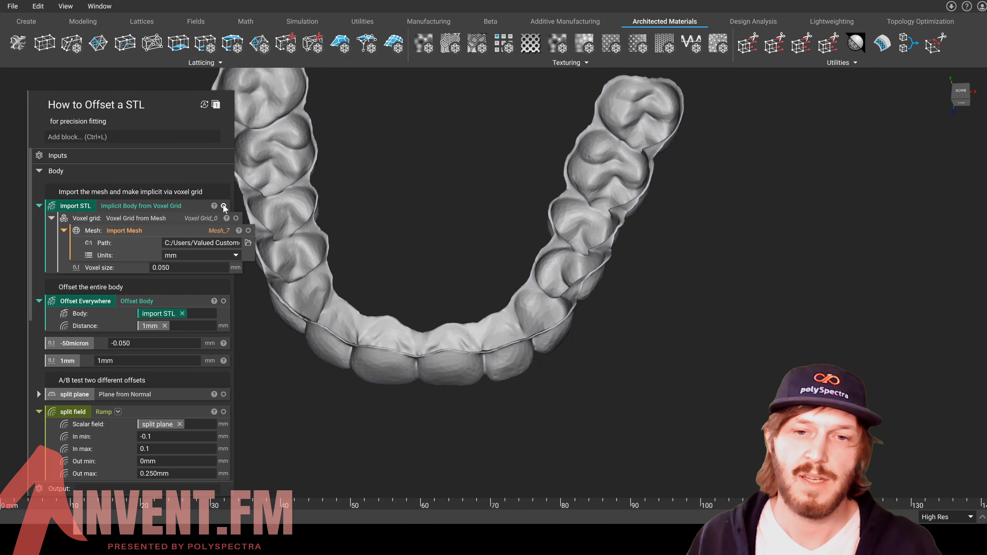
{"action": "right_click_drag", "start_coordinate": [524, 284], "coordinate": [194, 152]}
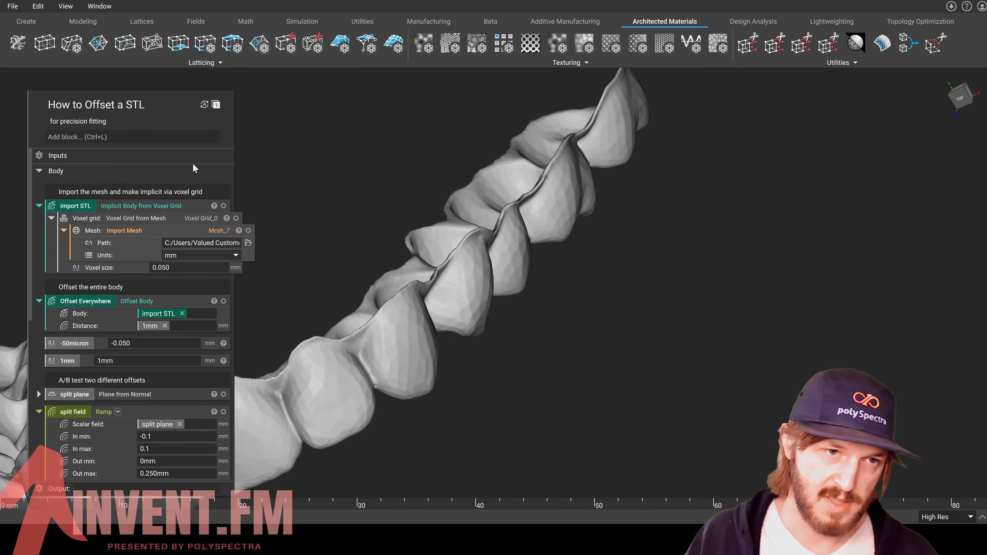
{"action": "left_click", "coordinate": [222, 207]}
{"action": "left_click", "coordinate": [221, 206]}
{"action": "left_click", "coordinate": [221, 206]}
{"action": "left_click", "coordinate": [221, 207]}
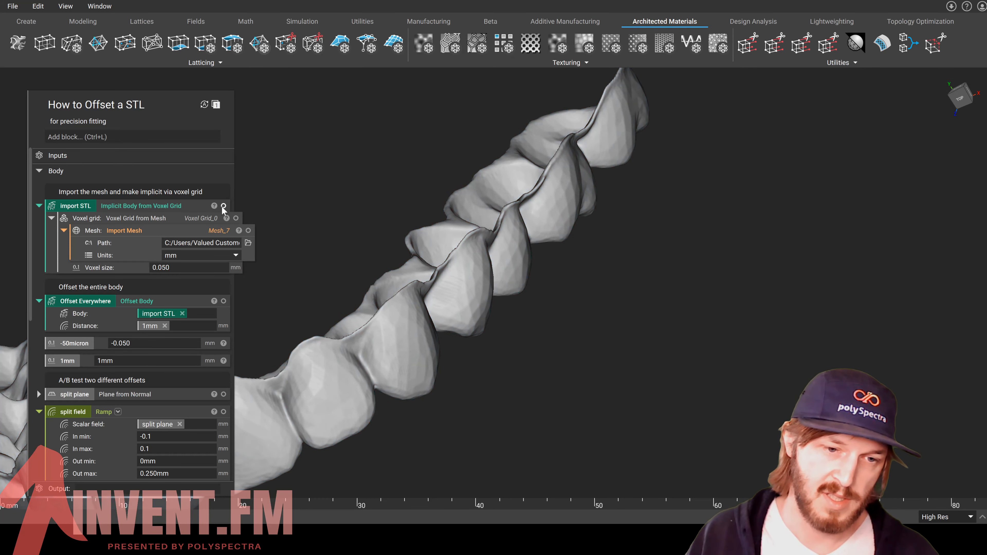
{"action": "left_click", "coordinate": [222, 206]}
Step: Examine the outer tooth faces up close, toggling the import STL body's visibility and leaving only the Spherical Field Offset body shown
{"action": "scroll", "coordinate": [387, 373], "scroll_direction": "up", "scroll_amount": 5}
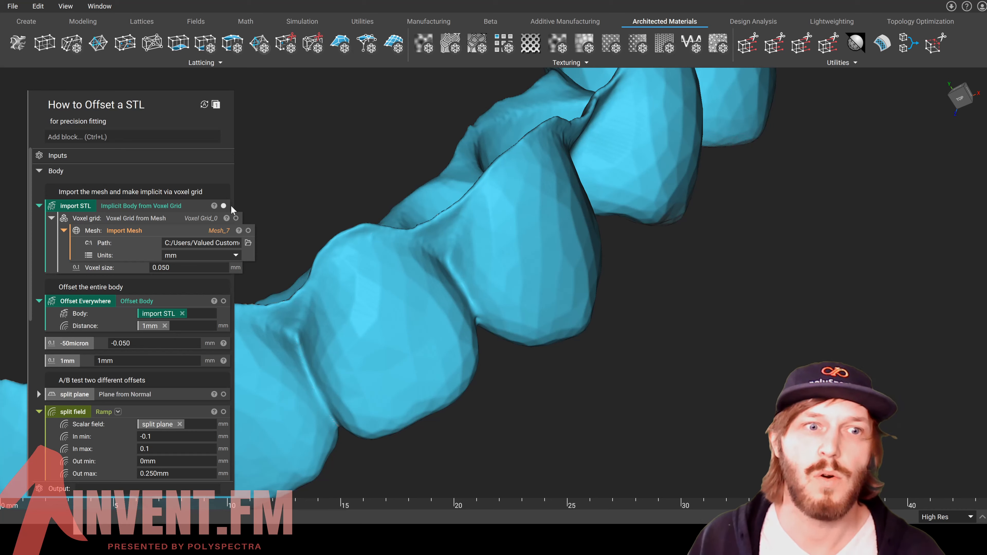
{"action": "left_click", "coordinate": [223, 206]}
{"action": "left_click", "coordinate": [224, 206]}
{"action": "left_click", "coordinate": [223, 207]}
{"action": "left_click", "coordinate": [224, 206]}
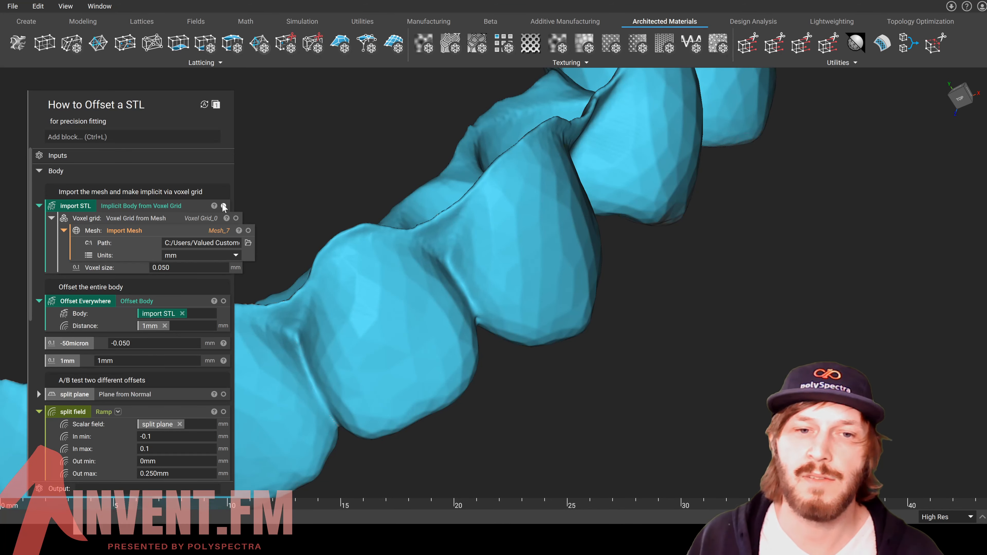
{"action": "left_click", "coordinate": [223, 206]}
{"action": "left_click", "coordinate": [224, 206]}
{"action": "left_click", "coordinate": [223, 206]}
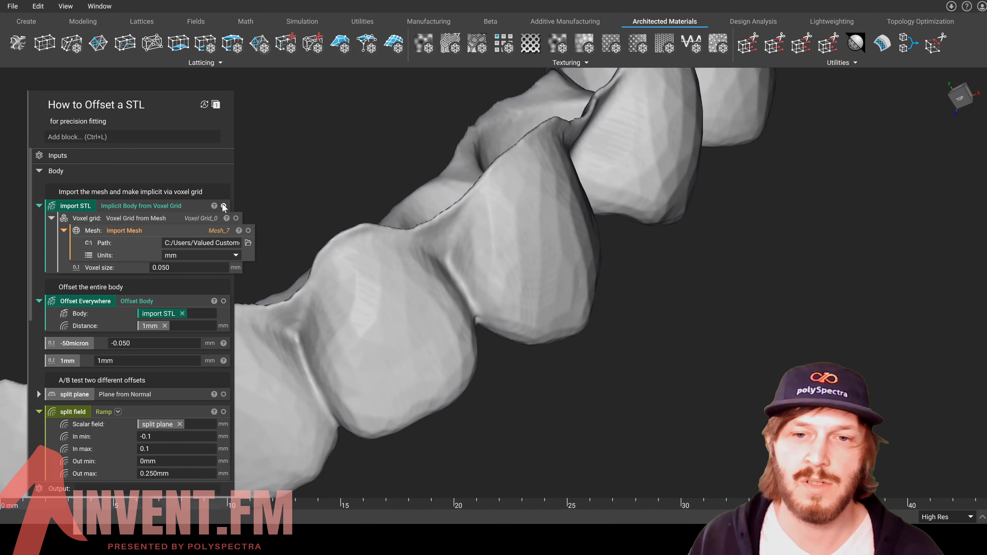
Step: Set Spherical Field Offset as the body of the Mesh Via Voxel (RAW) block and display its mesh in place of the offset body
{"action": "right_click_drag", "start_coordinate": [429, 268], "coordinate": [482, 310]}
{"action": "scroll", "coordinate": [514, 422], "scroll_direction": "down", "scroll_amount": 3}
{"action": "scroll", "coordinate": [357, 328], "scroll_direction": "down", "scroll_amount": 1}
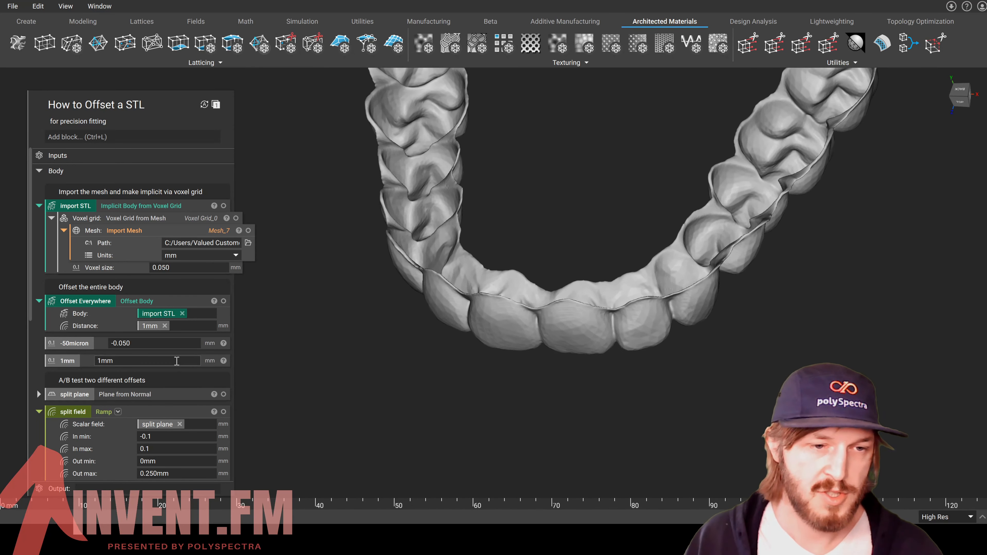
{"action": "scroll", "coordinate": [215, 329], "scroll_direction": "down", "scroll_amount": 5}
{"action": "mouse_move", "coordinate": [549, 319]}
{"action": "right_mouse_down"}
{"action": "mouse_move", "coordinate": [570, 233]}
{"action": "mouse_move", "coordinate": [606, 256]}
{"action": "mouse_move", "coordinate": [550, 274]}
{"action": "mouse_move", "coordinate": [557, 328]}
{"action": "right_mouse_up"}
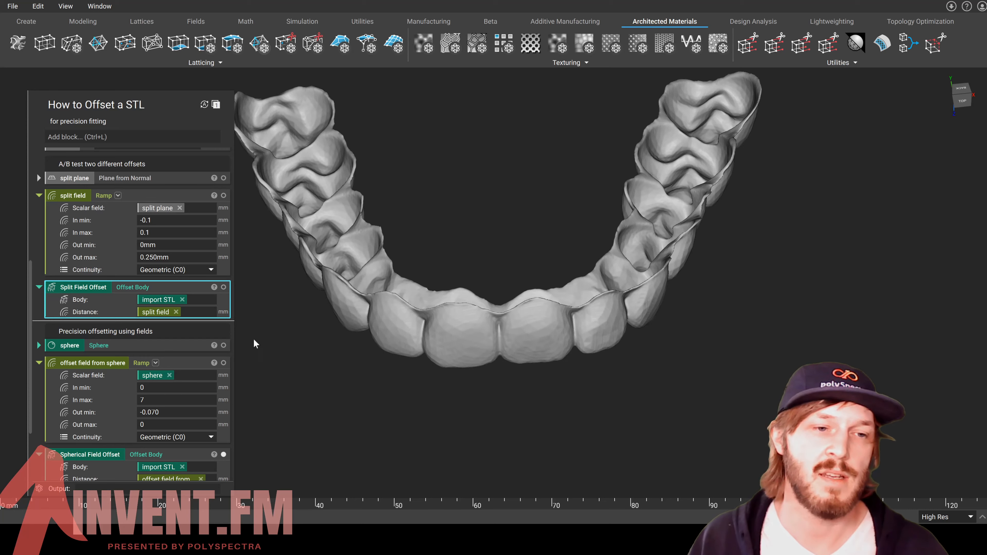
{"action": "scroll", "coordinate": [183, 338], "scroll_direction": "down", "scroll_amount": 2}
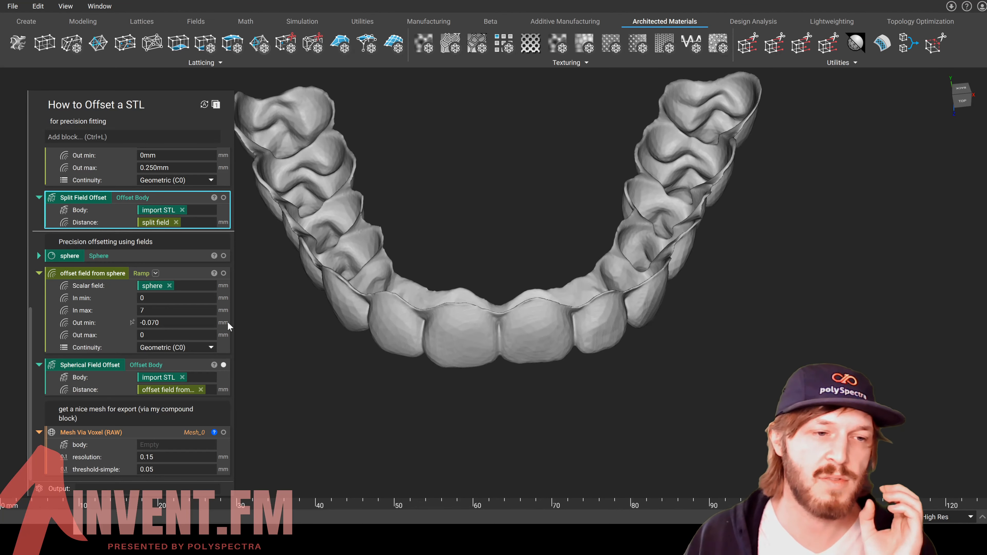
{"action": "left_click", "coordinate": [223, 365]}
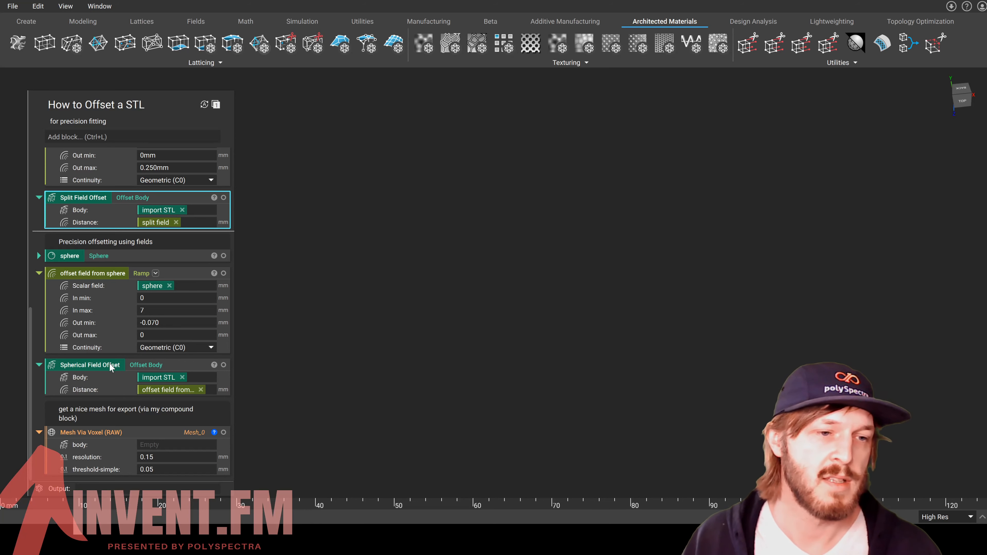
{"action": "left_click_drag", "start_coordinate": [110, 364], "coordinate": [170, 444]}
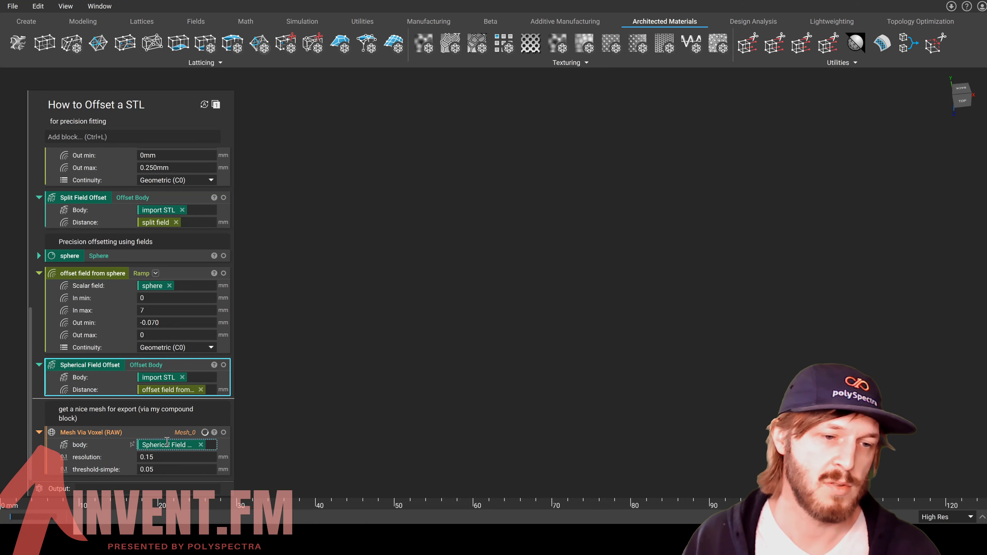
{"action": "left_click", "coordinate": [223, 432]}
Step: Inspect the triangulation of the Mesh Via Voxel (RAW) result around the whole arch, from the biting side and the front
{"action": "right_click_drag", "start_coordinate": [492, 305], "coordinate": [526, 398]}
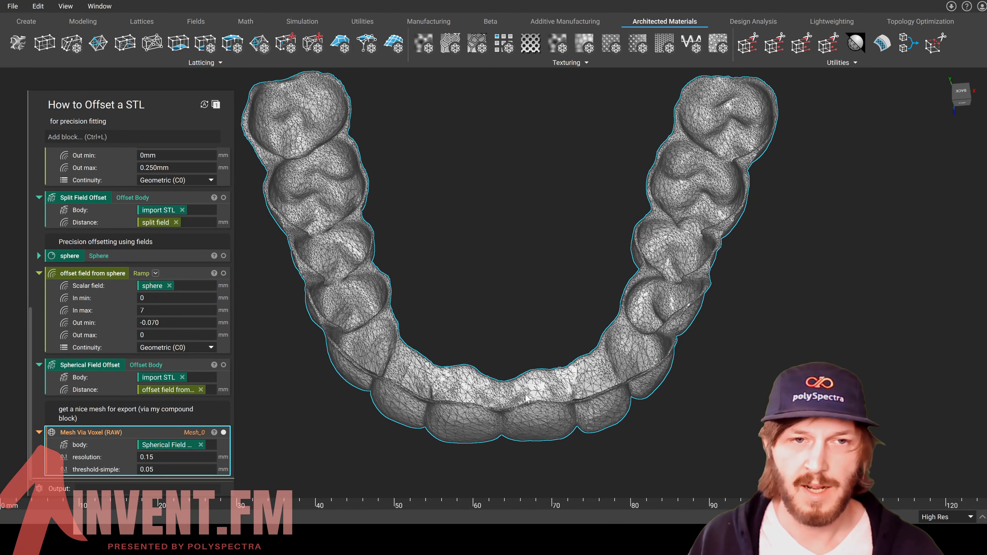
{"action": "right_click_drag", "start_coordinate": [414, 394], "coordinate": [388, 377]}
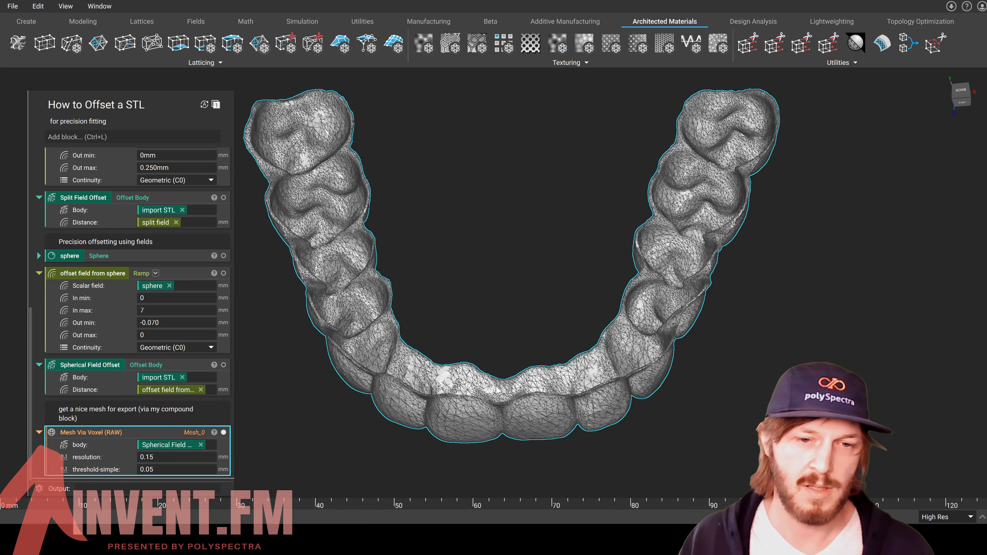
{"action": "right_click_drag", "start_coordinate": [497, 387], "coordinate": [522, 408]}
{"action": "scroll", "coordinate": [544, 384], "scroll_direction": "down", "scroll_amount": 2}
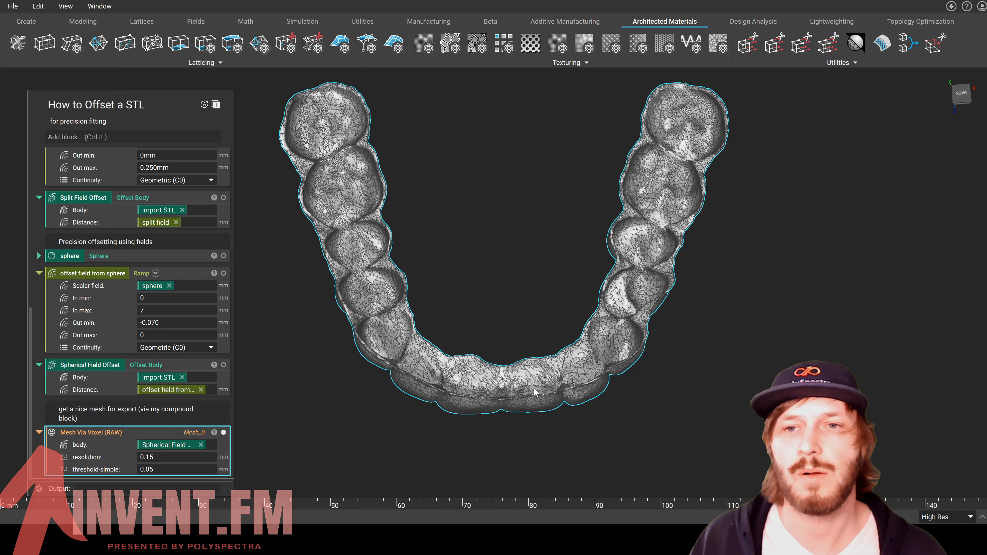
{"action": "right_click_drag", "start_coordinate": [538, 395], "coordinate": [524, 278]}
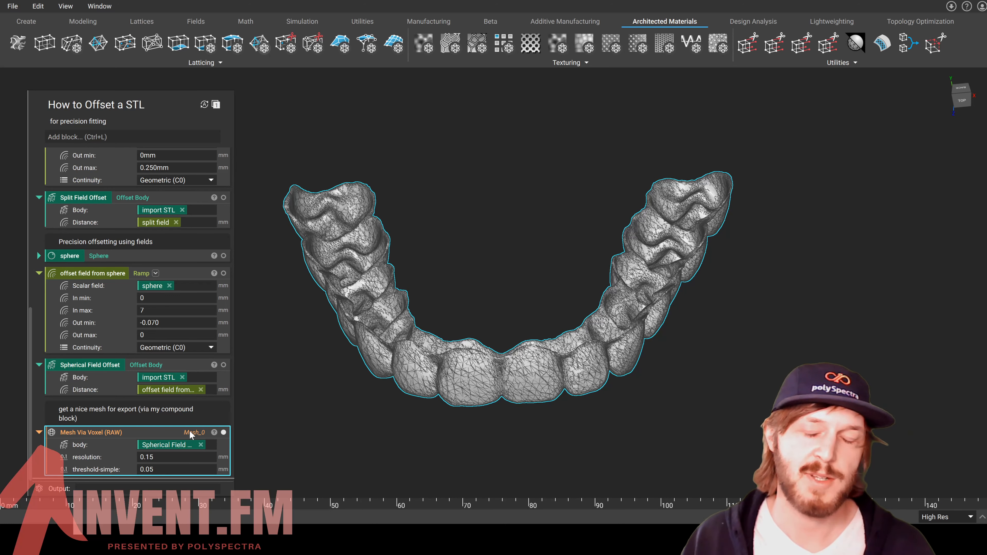
{"action": "right_click_drag", "start_coordinate": [490, 349], "coordinate": [506, 414]}
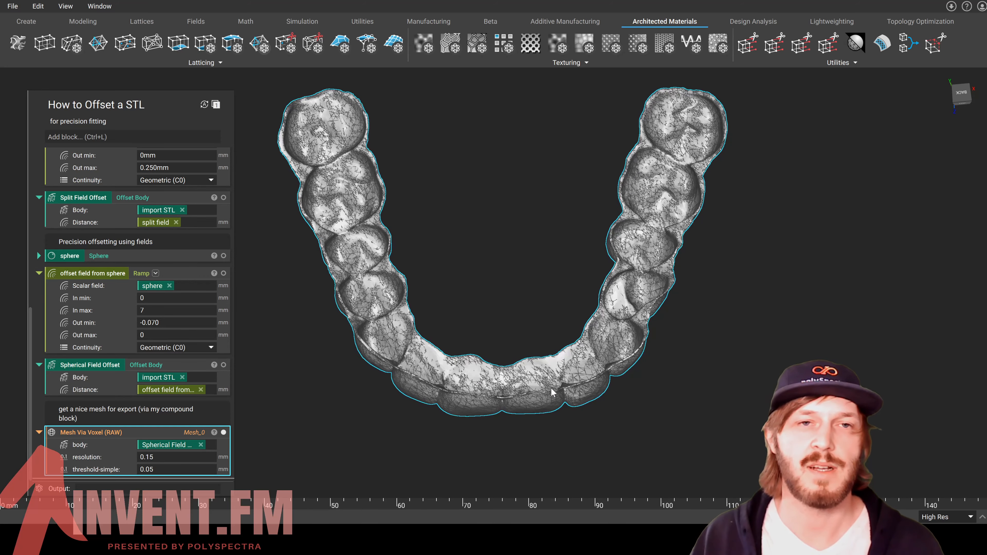
{"action": "right_click_drag", "start_coordinate": [631, 309], "coordinate": [626, 195]}
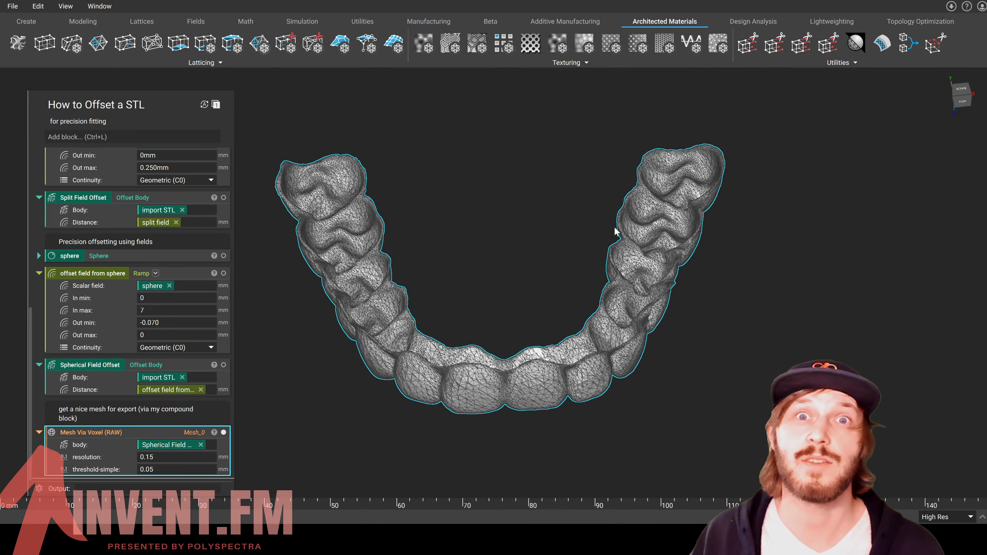